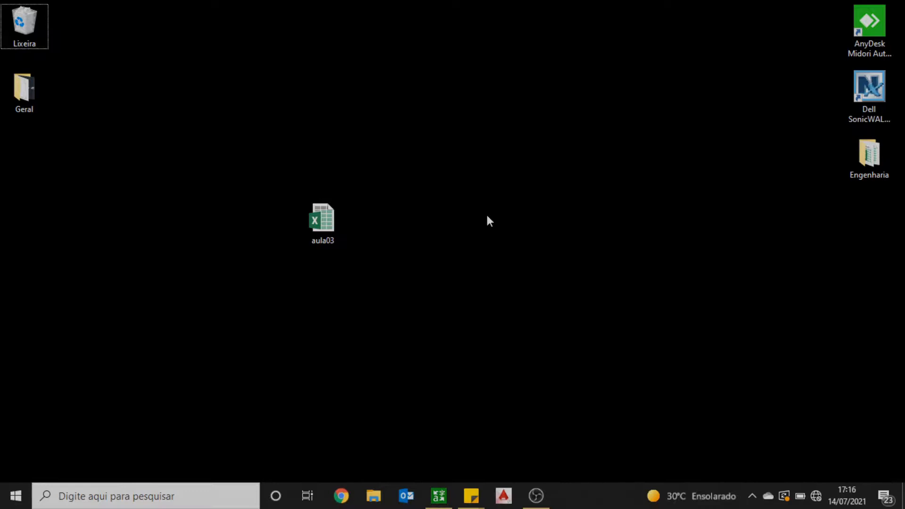
Step: Rename the aula03 workbook on the desktop to aula04 and open it in Excel
{"action": "left_click", "coordinate": [328, 220]}
{"action": "right_click", "coordinate": [330, 218]}
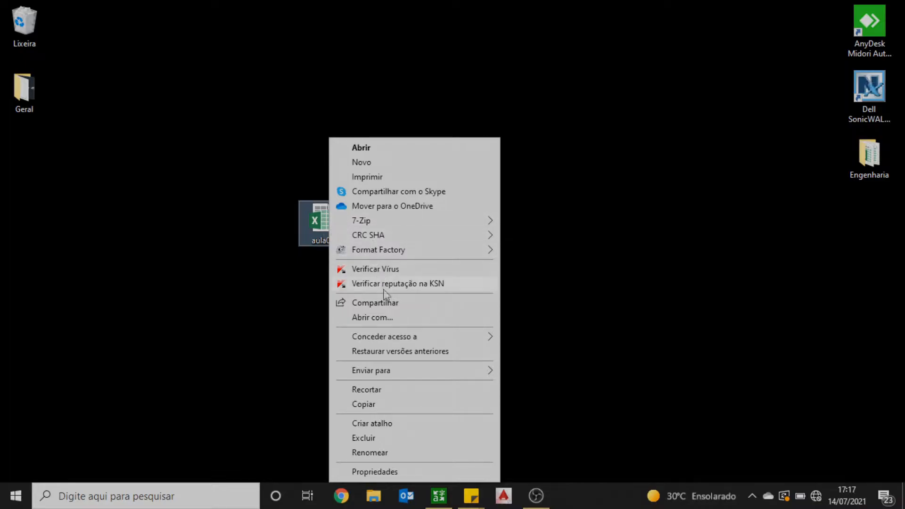
{"action": "left_click", "coordinate": [378, 453]}
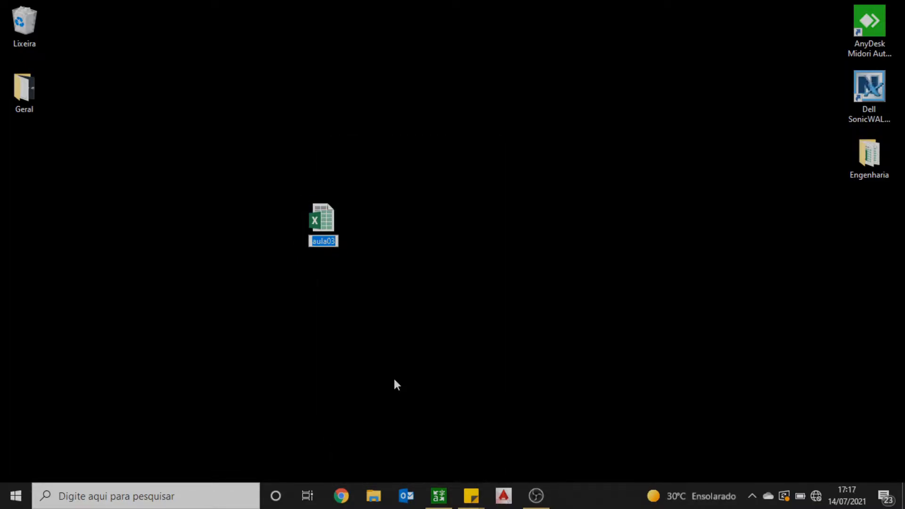
{"action": "type", "text": "aula04"}
{"action": "key", "text": "Return"}
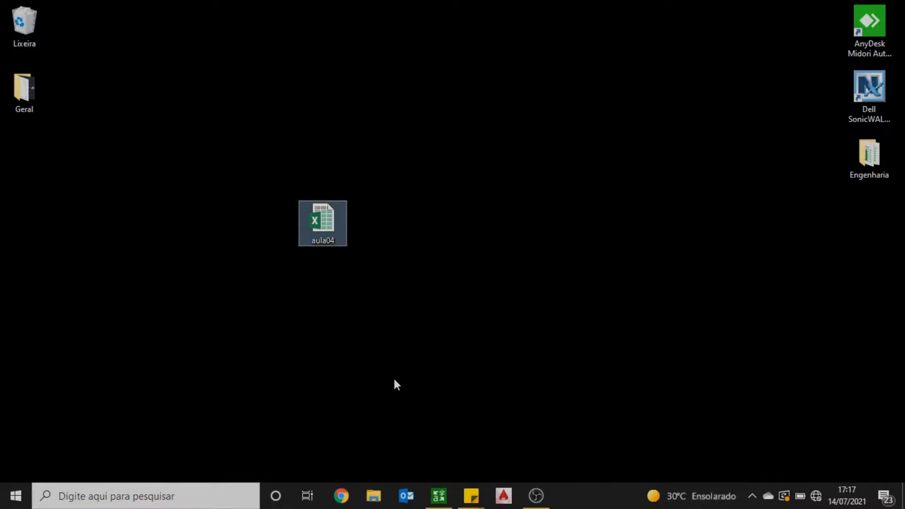
{"action": "double_click", "coordinate": [323, 228]}
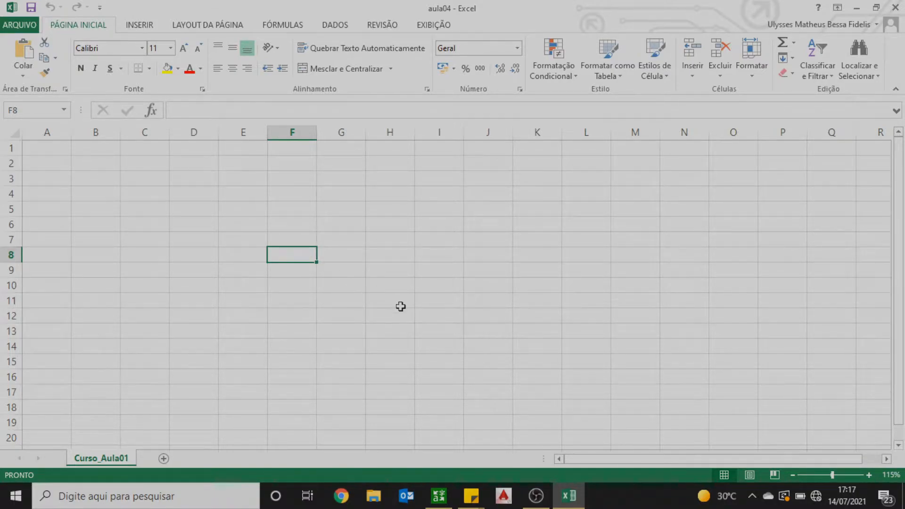
{"action": "left_click", "coordinate": [453, 312]}
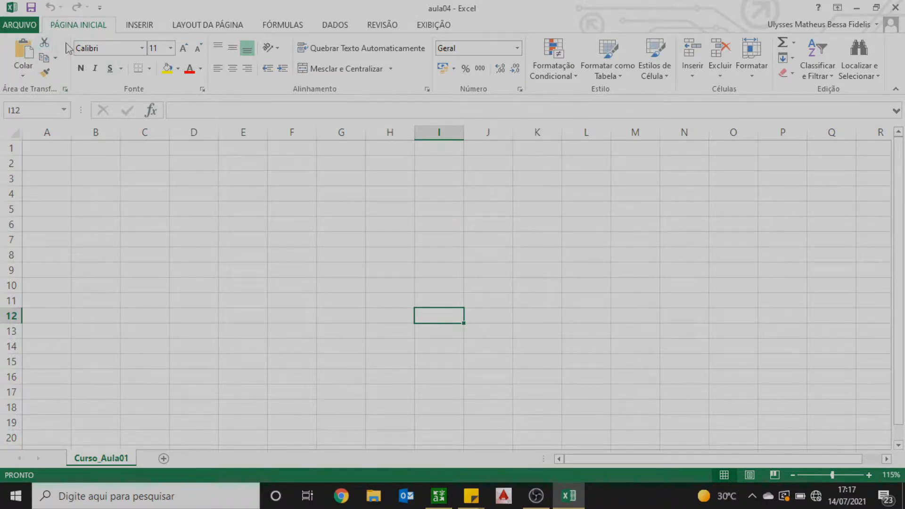
{"action": "left_click", "coordinate": [215, 241]}
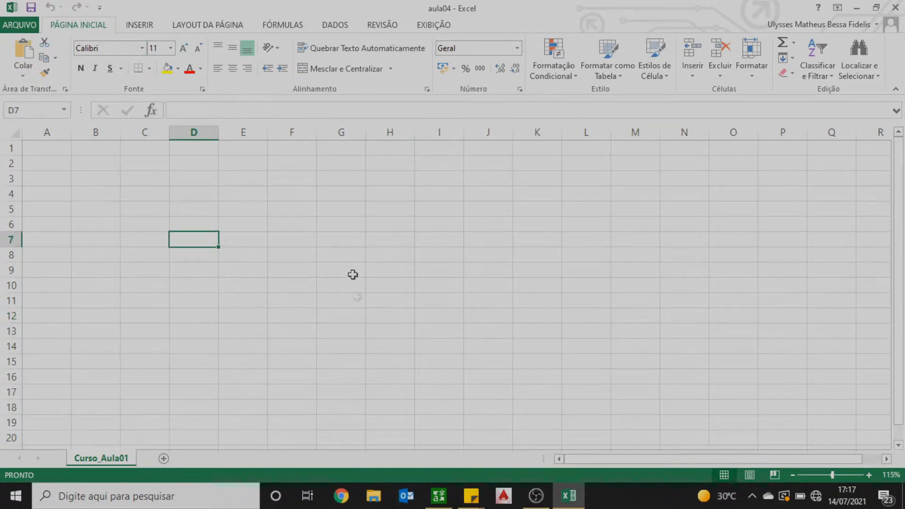
{"action": "left_click_drag", "start_coordinate": [156, 196], "coordinate": [340, 194]}
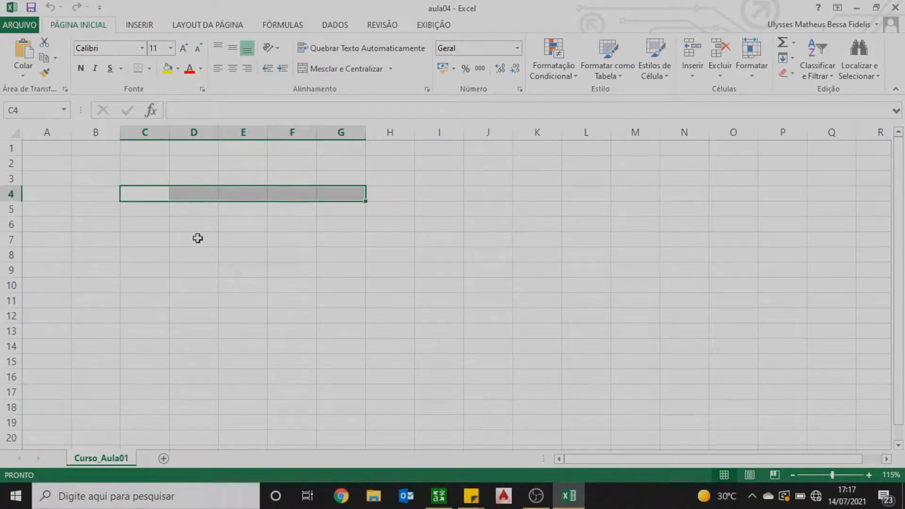
{"action": "left_click", "coordinate": [239, 259]}
{"action": "left_click", "coordinate": [157, 194]}
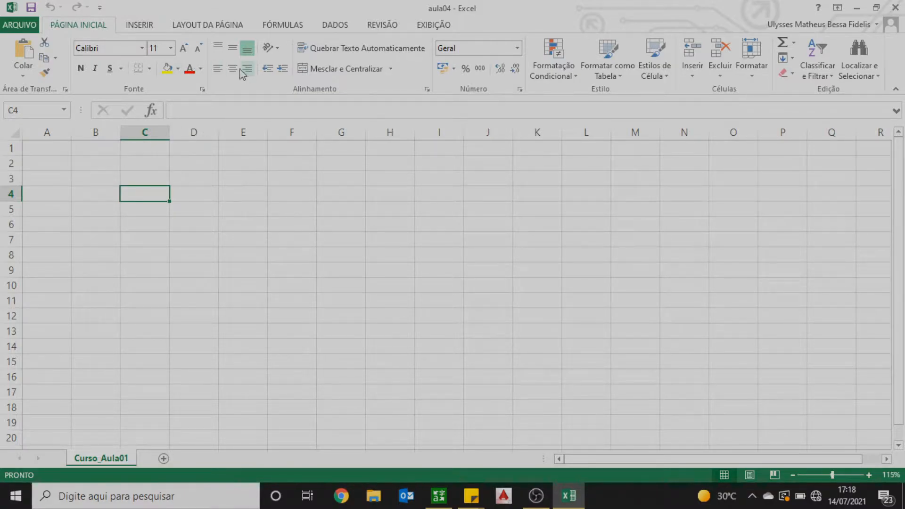
Step: Enter the title "Orçamento Pessoal" in cell E5
{"action": "left_click", "coordinate": [238, 209]}
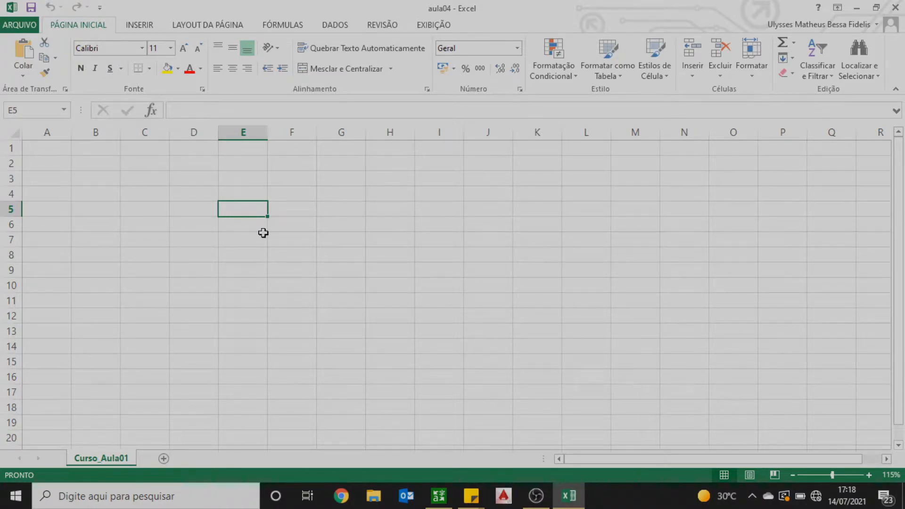
{"action": "type", "text": "Or"}
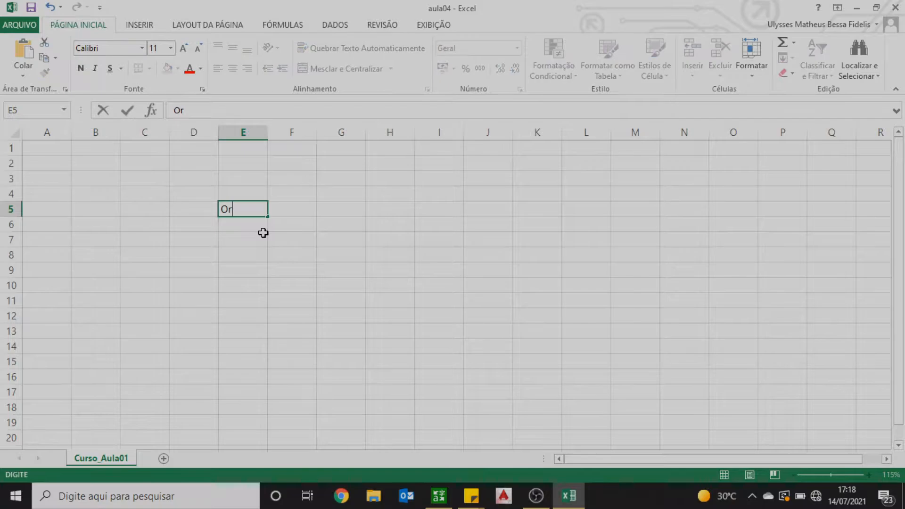
{"action": "type", "text": "çamentos Pessoais"}
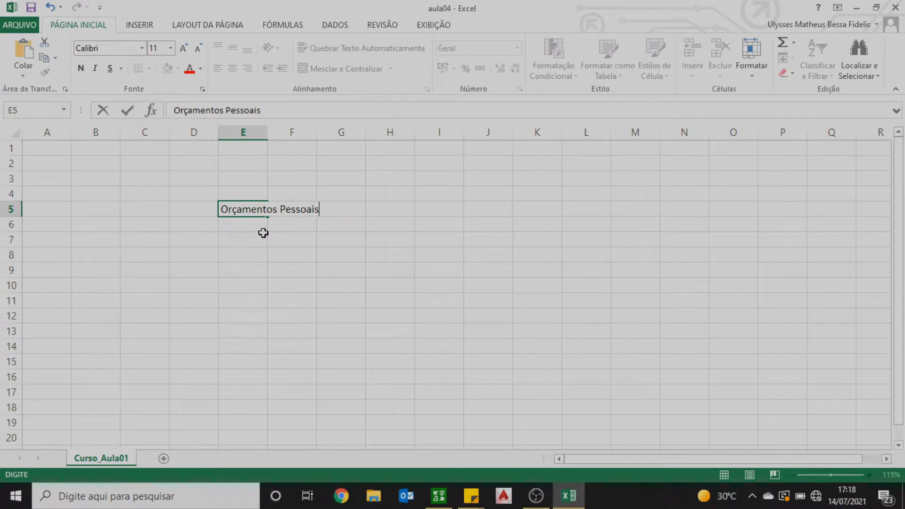
{"action": "key", "text": "BackSpace"}
{"action": "key", "text": "BackSpace"}
{"action": "key", "text": "BackSpace"}
{"action": "key", "text": "BackSpace"}
{"action": "key", "text": "BackSpace"}
{"action": "key", "text": "BackSpace"}
{"action": "key", "text": "BackSpace"}
{"action": "key", "text": "BackSpace"}
{"action": "type", "text": "Pessoal"}
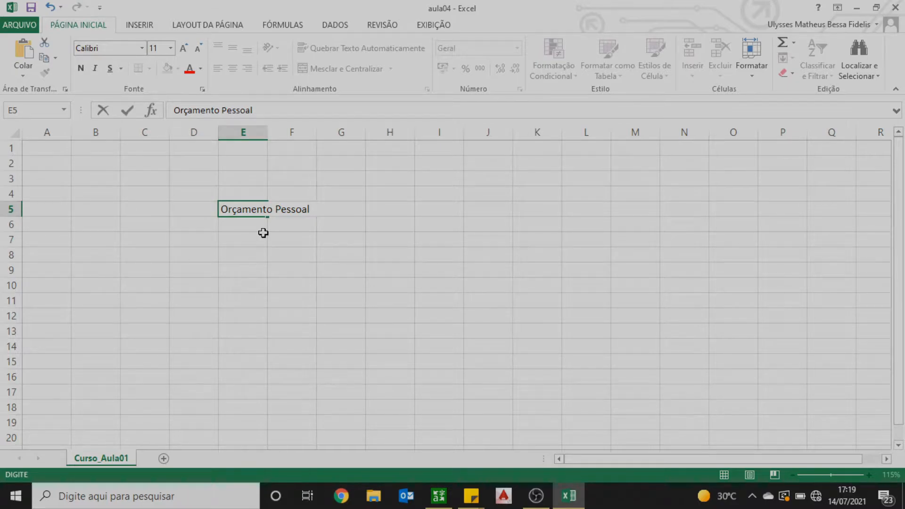
{"action": "key", "text": "Return"}
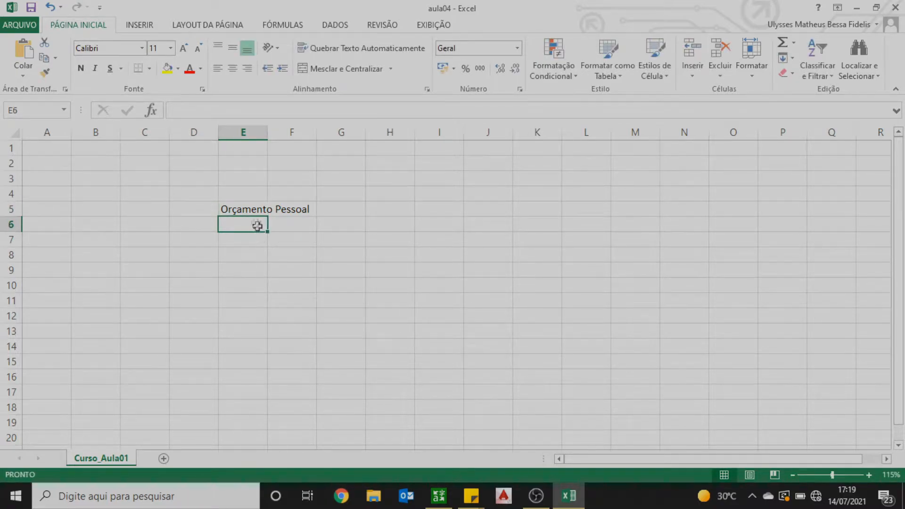
{"action": "left_click", "coordinate": [241, 209]}
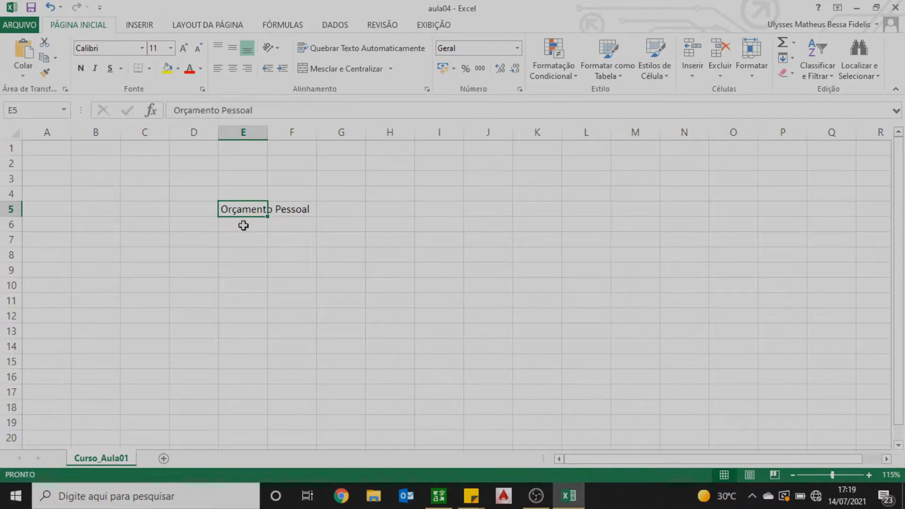
{"action": "scroll", "coordinate": [242, 224], "scroll_direction": "down", "scroll_amount": 1}
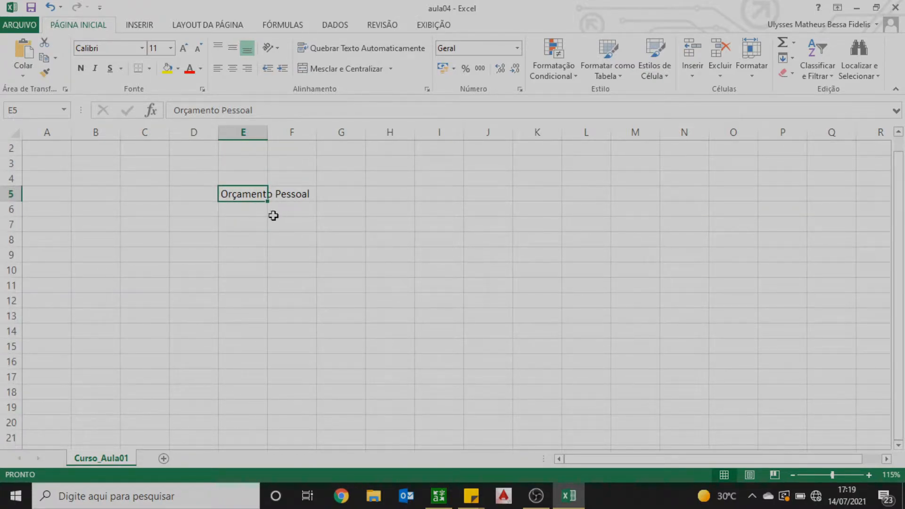
{"action": "scroll", "coordinate": [269, 212], "scroll_direction": "up", "scroll_amount": 1}
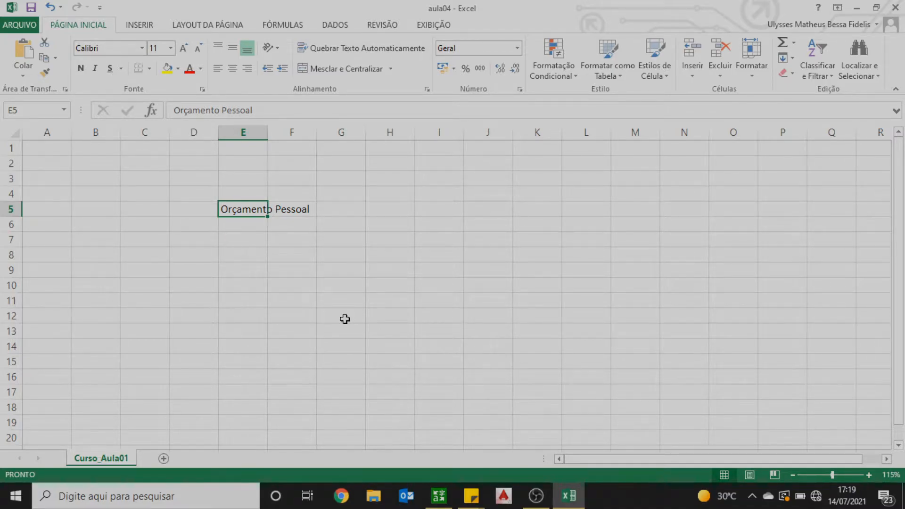
{"action": "left_click", "coordinate": [298, 238]}
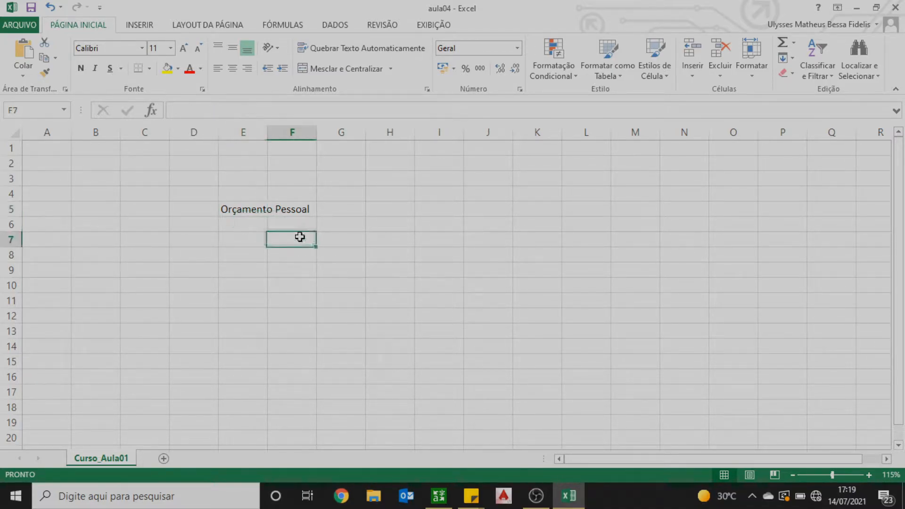
Step: Try the top, middle and bottom vertical alignments on the title in cell E5
{"action": "left_click", "coordinate": [243, 205]}
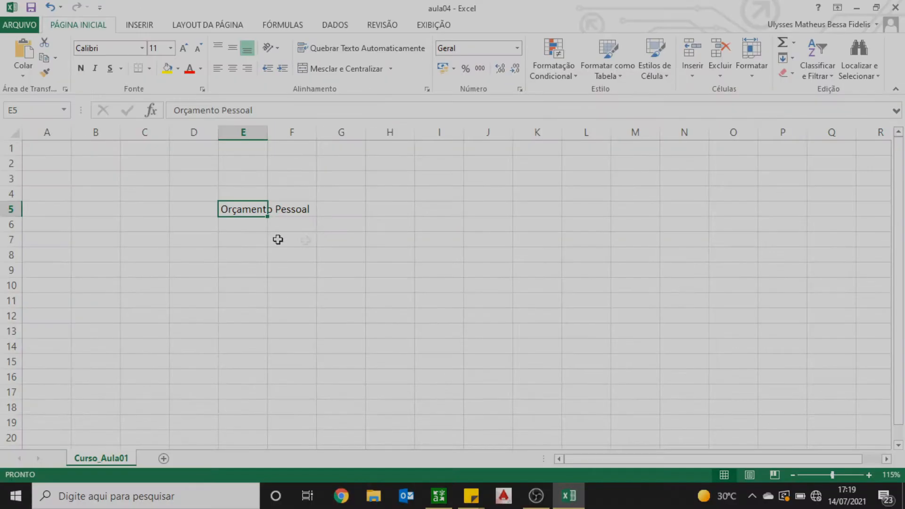
{"action": "left_click", "coordinate": [217, 49]}
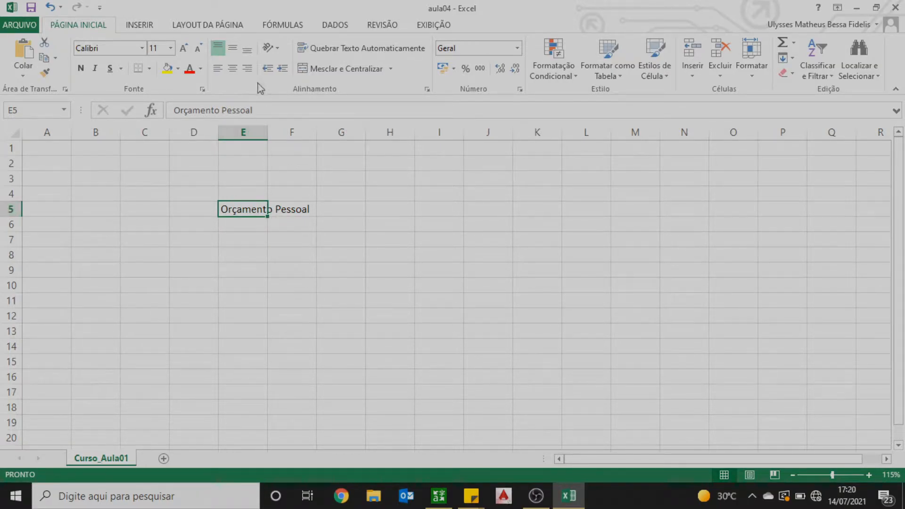
{"action": "left_click", "coordinate": [233, 48]}
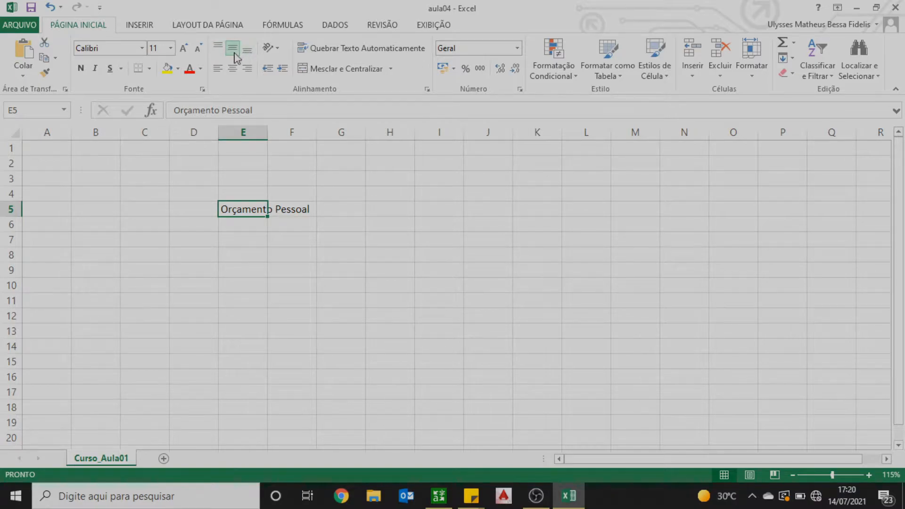
{"action": "left_click", "coordinate": [247, 53]}
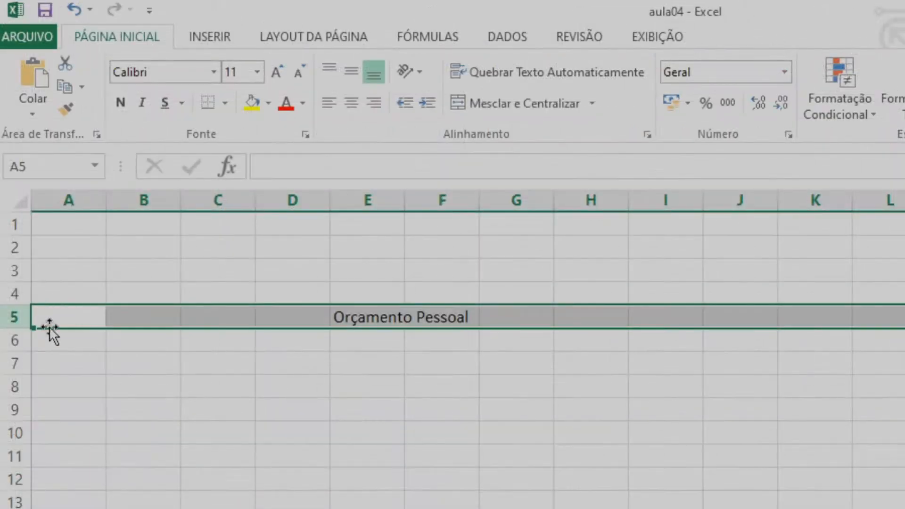
Step: Stretch row 5 freehand to a height of about 40,5
{"action": "left_click", "coordinate": [39, 212]}
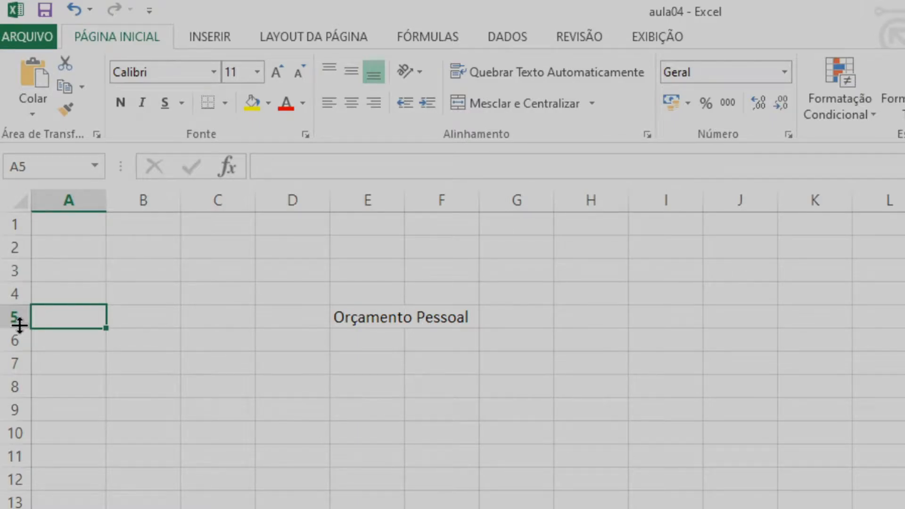
{"action": "left_click_drag", "start_coordinate": [19, 324], "coordinate": [25, 362]}
{"action": "left_click_drag", "start_coordinate": [26, 363], "coordinate": [26, 365]}
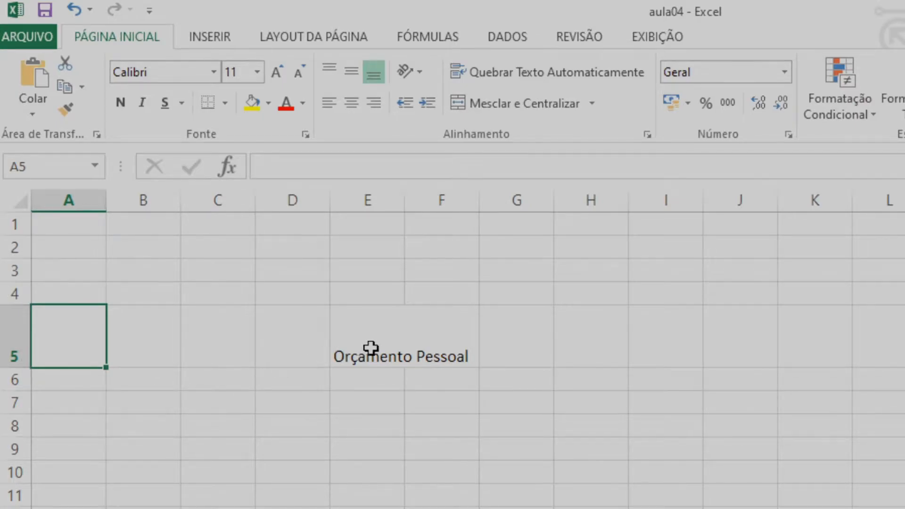
Step: Align the title in E5 vertically to the middle and then to the top of the cell
{"action": "left_click", "coordinate": [371, 348]}
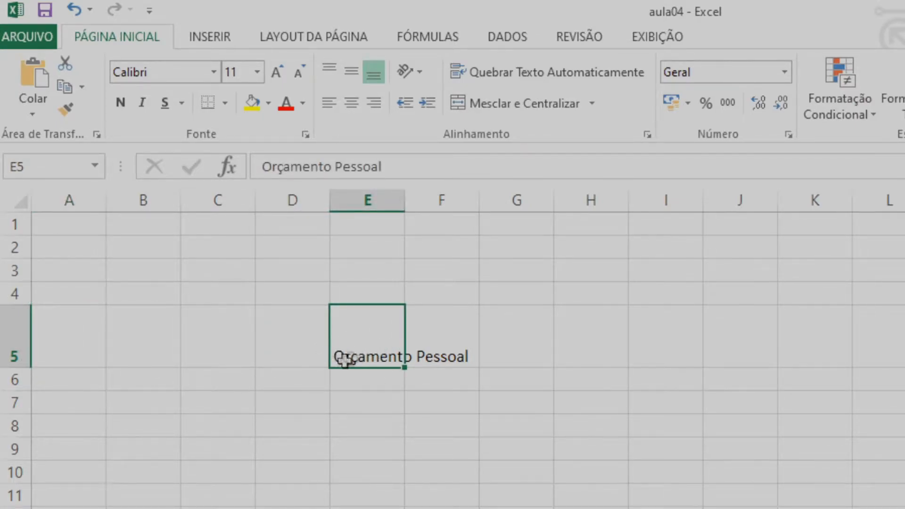
{"action": "left_click", "coordinate": [356, 75]}
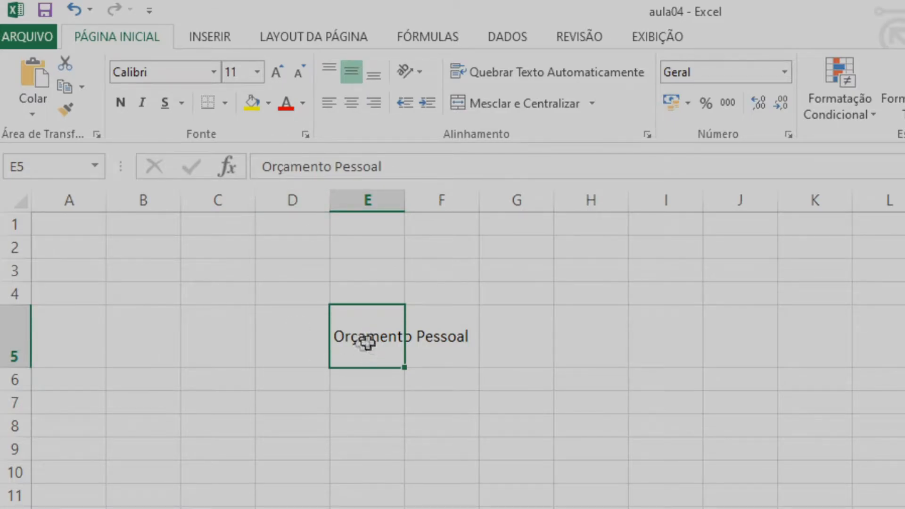
{"action": "left_click", "coordinate": [327, 69]}
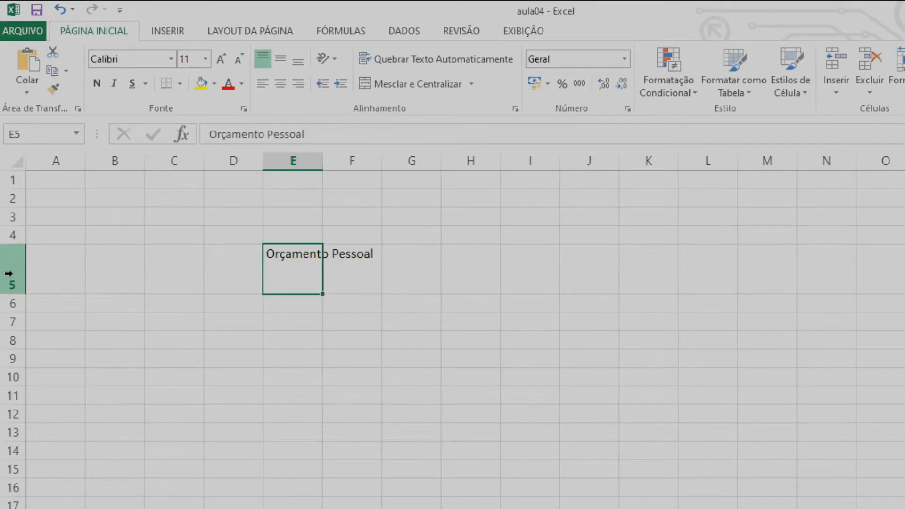
Step: Enter a larger exact row height for row 5
{"action": "right_click", "coordinate": [9, 273]}
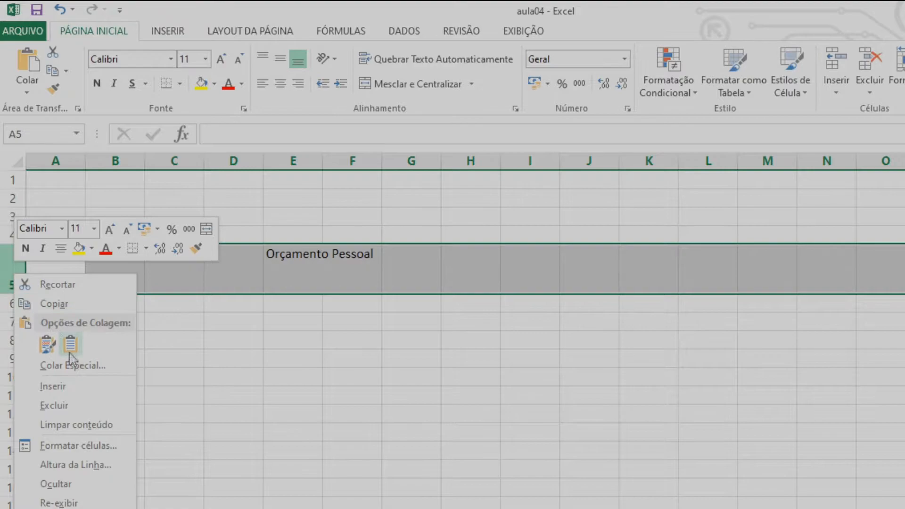
{"action": "left_click", "coordinate": [85, 466]}
{"action": "left_click_drag", "start_coordinate": [77, 433], "coordinate": [283, 327]}
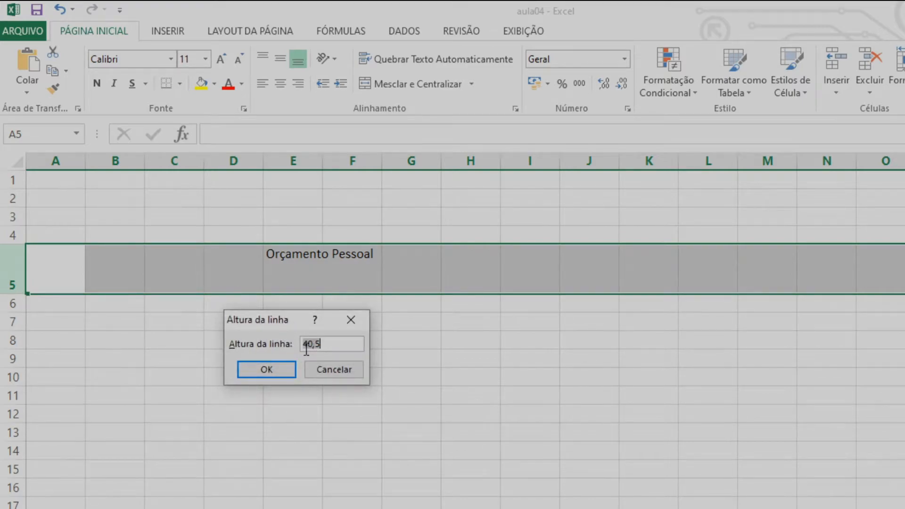
{"action": "left_click_drag", "start_coordinate": [331, 344], "coordinate": [270, 337]}
{"action": "key", "text": "Return"}
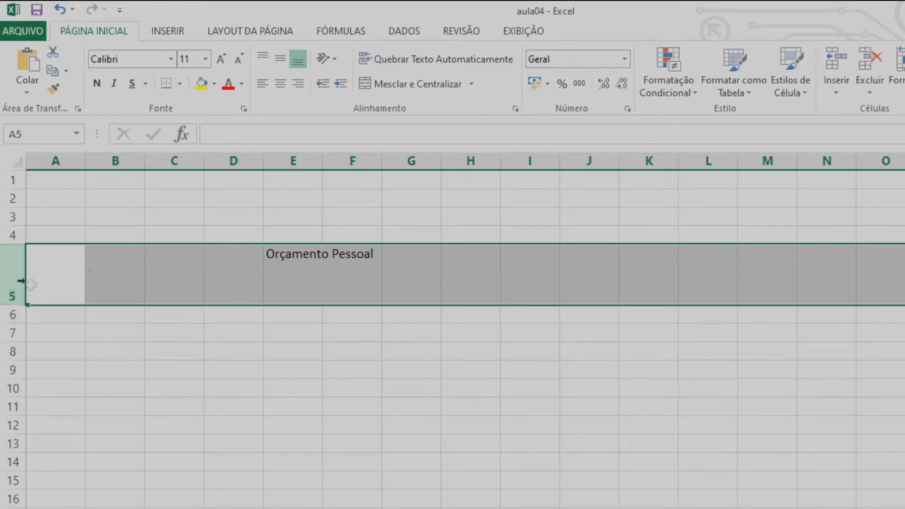
Step: Middle-align the title in E5 vertically and try centered and right horizontal alignment on it
{"action": "left_click", "coordinate": [278, 247]}
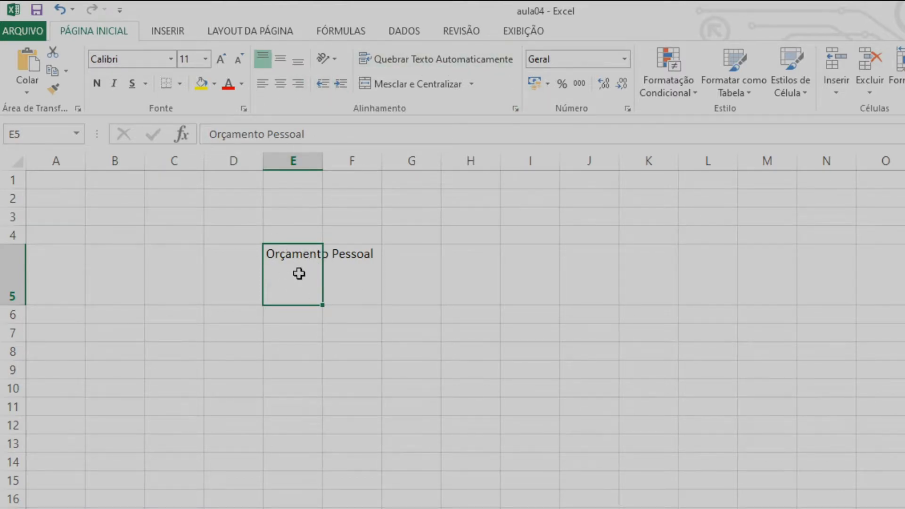
{"action": "left_click", "coordinate": [284, 61]}
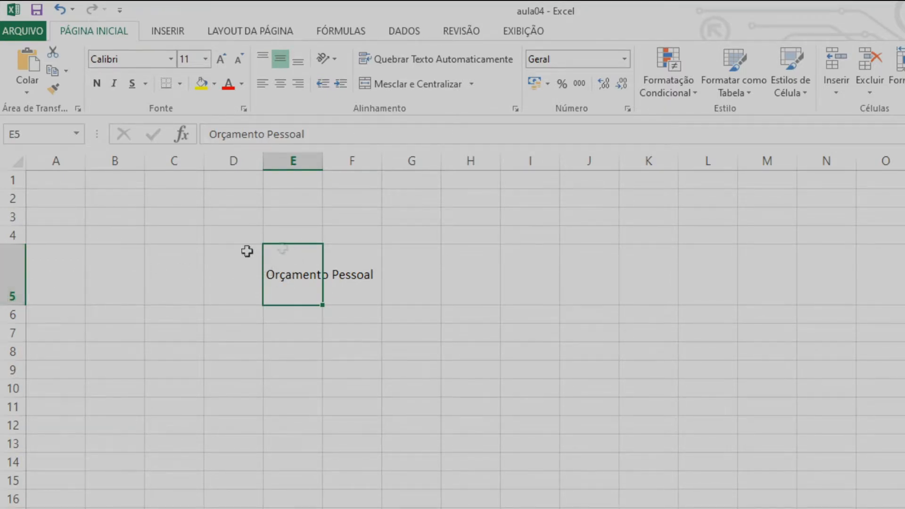
{"action": "left_click", "coordinate": [282, 89]}
{"action": "left_click", "coordinate": [298, 90]}
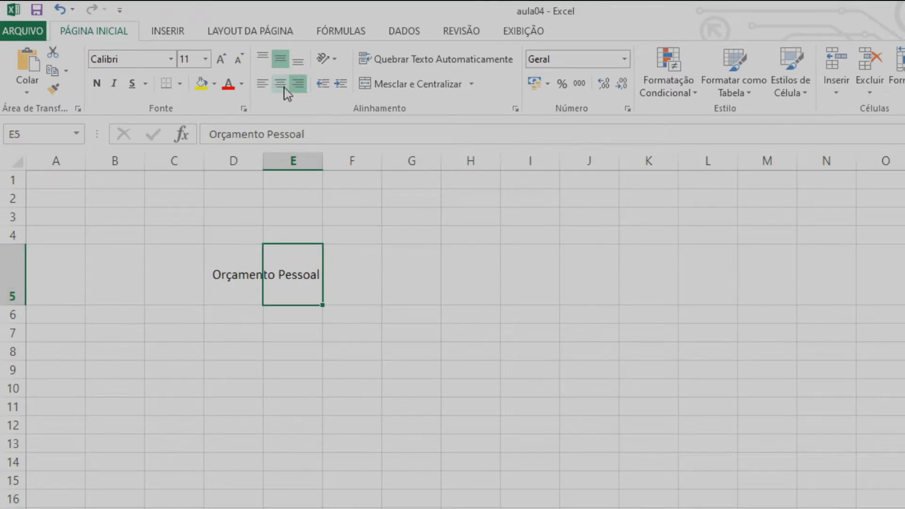
{"action": "left_click", "coordinate": [285, 89]}
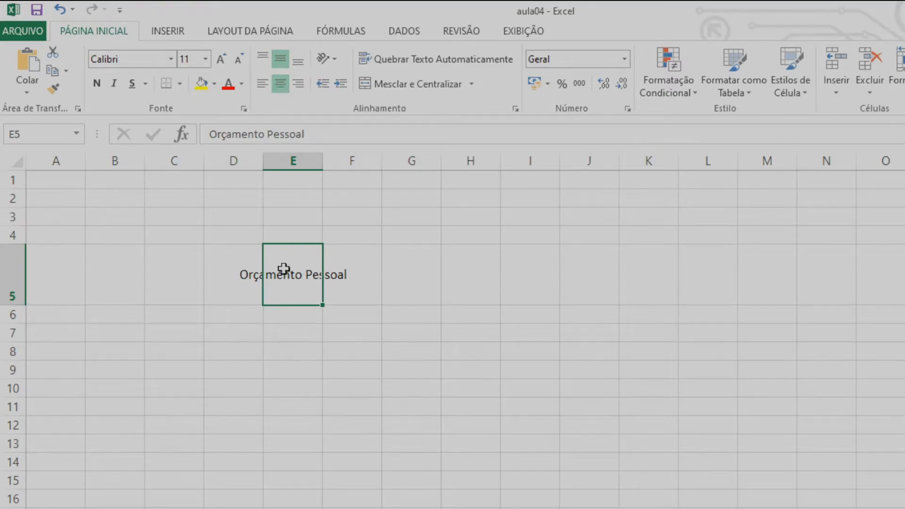
Step: Left-align the title in E5 and widen column E to about four times its width so the whole title fits
{"action": "left_click", "coordinate": [263, 85]}
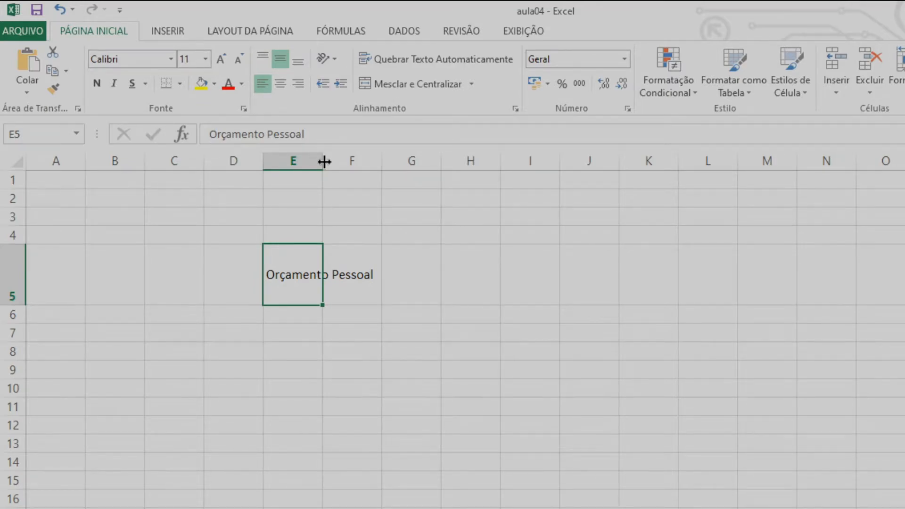
{"action": "left_click_drag", "start_coordinate": [324, 162], "coordinate": [510, 178]}
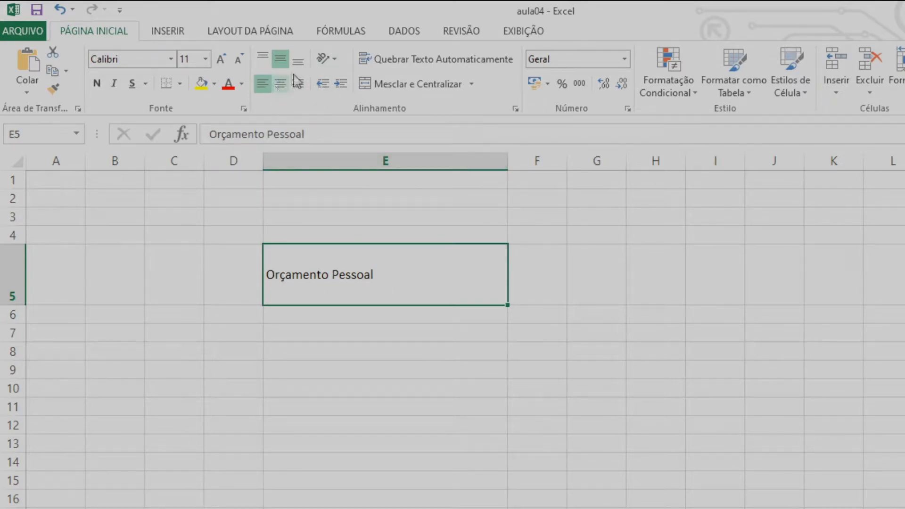
Step: Alternate the title in E5 between left and centered horizontal alignment, leaving it centered
{"action": "left_click", "coordinate": [337, 316]}
{"action": "left_click", "coordinate": [333, 254]}
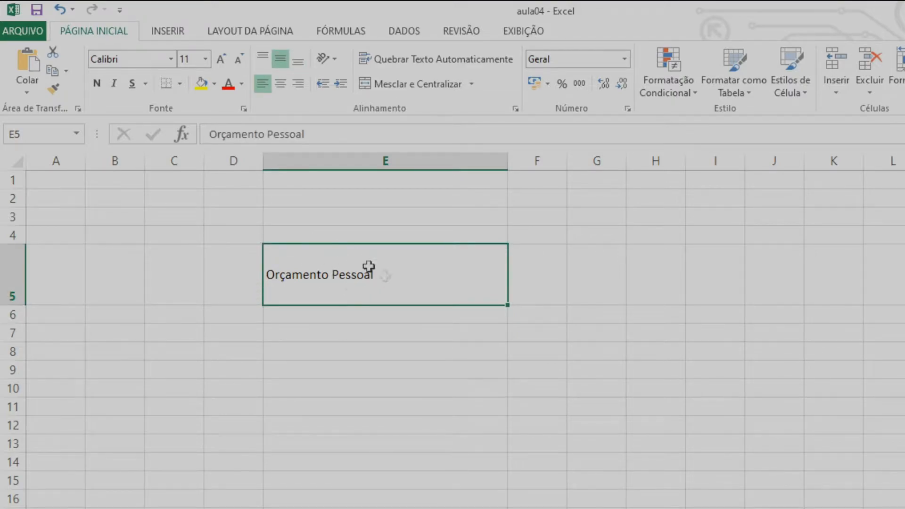
{"action": "left_click", "coordinate": [282, 85]}
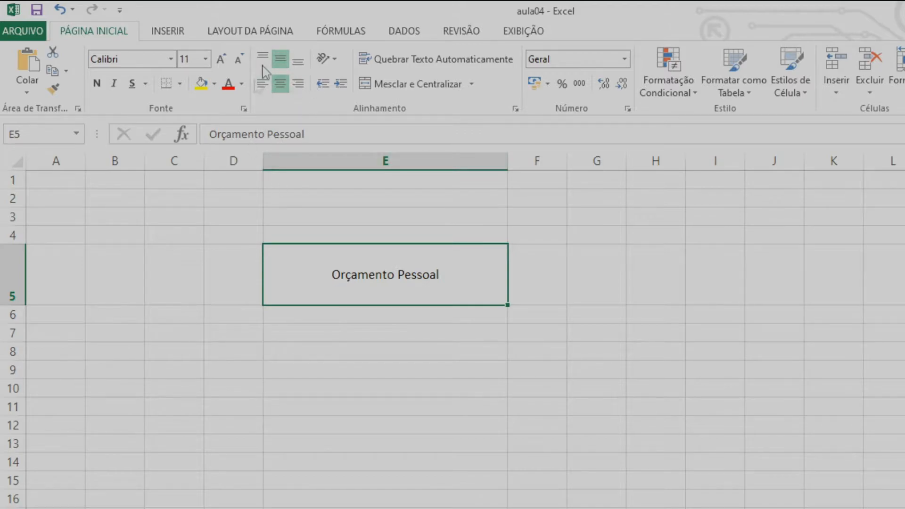
{"action": "left_click", "coordinate": [263, 84]}
{"action": "left_click", "coordinate": [281, 85]}
{"action": "left_click", "coordinate": [226, 276]}
{"action": "left_click", "coordinate": [342, 274]}
{"action": "left_click", "coordinate": [263, 85]}
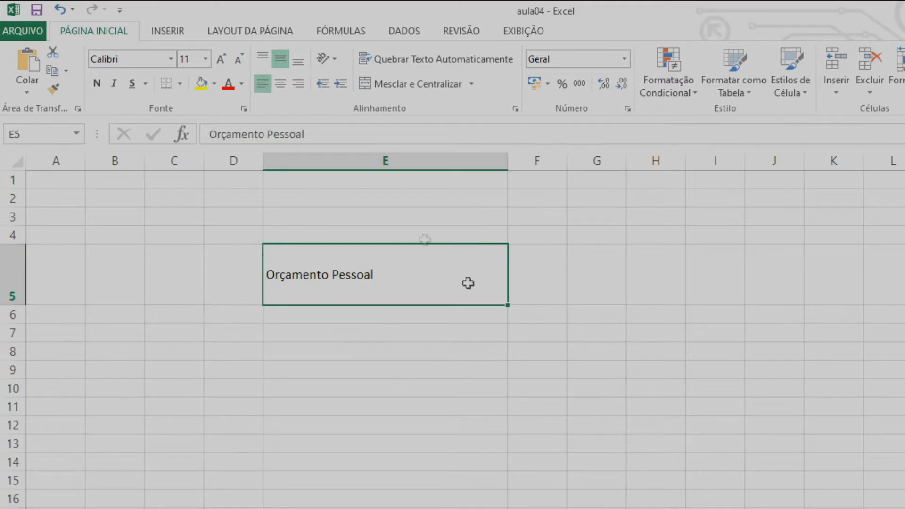
{"action": "left_click", "coordinate": [280, 85]}
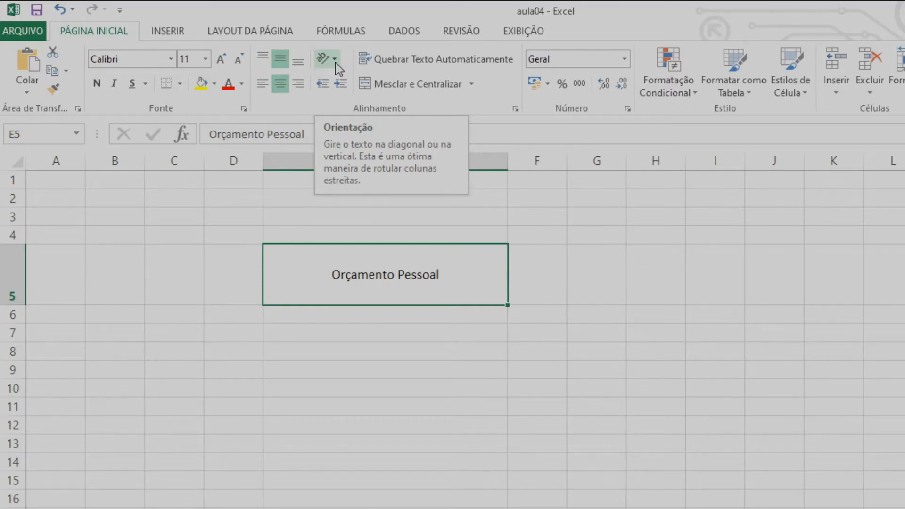
Step: Try the clockwise tilt on the title in E5 and switch its orientation to vertical text
{"action": "left_click", "coordinate": [336, 63]}
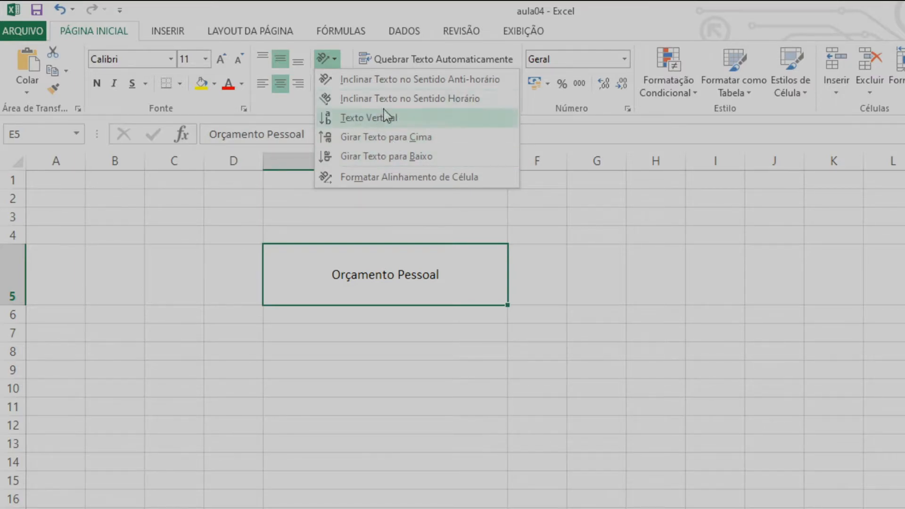
{"action": "left_click", "coordinate": [372, 101]}
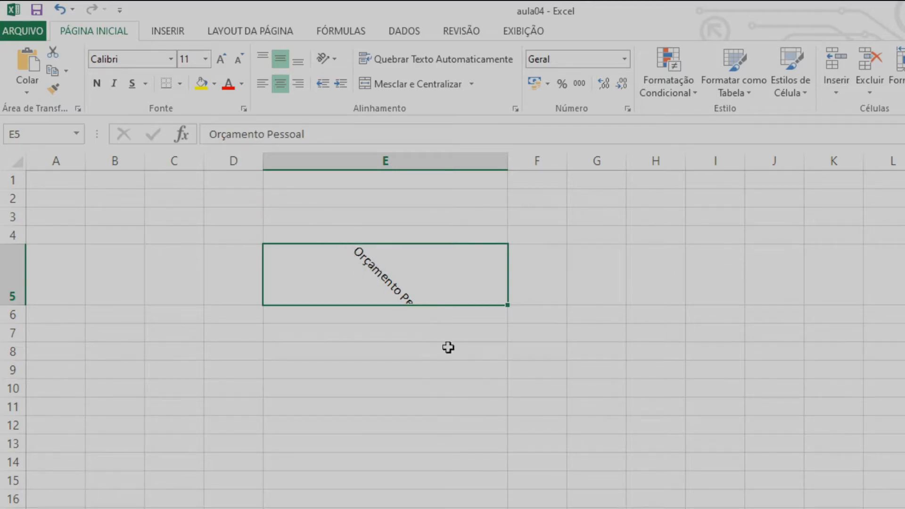
{"action": "left_click", "coordinate": [325, 59]}
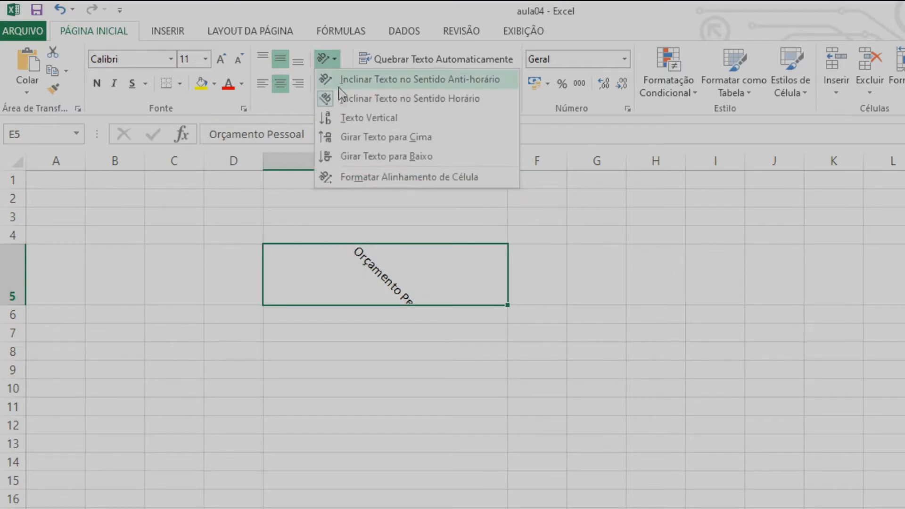
{"action": "left_click", "coordinate": [353, 119]}
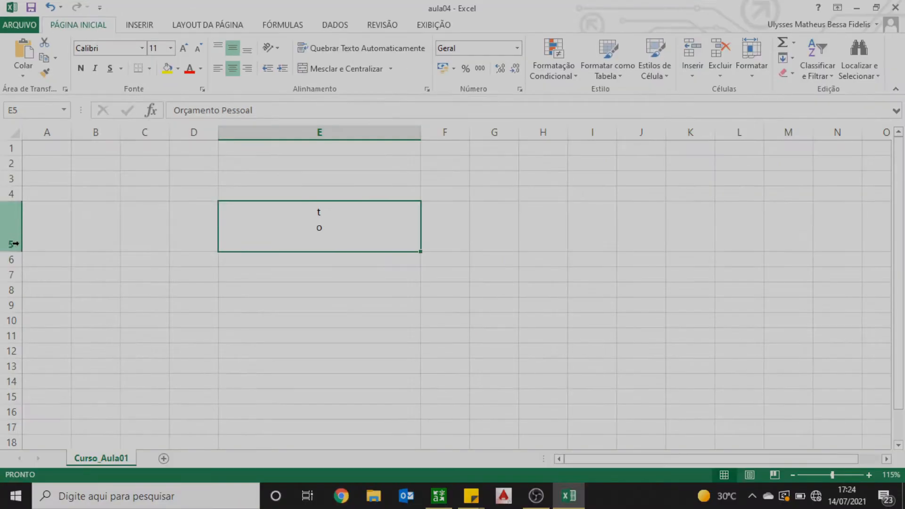
Step: Increase the height of row 5 until every letter of the vertical title fits in the cell
{"action": "left_click_drag", "start_coordinate": [15, 255], "coordinate": [11, 446]}
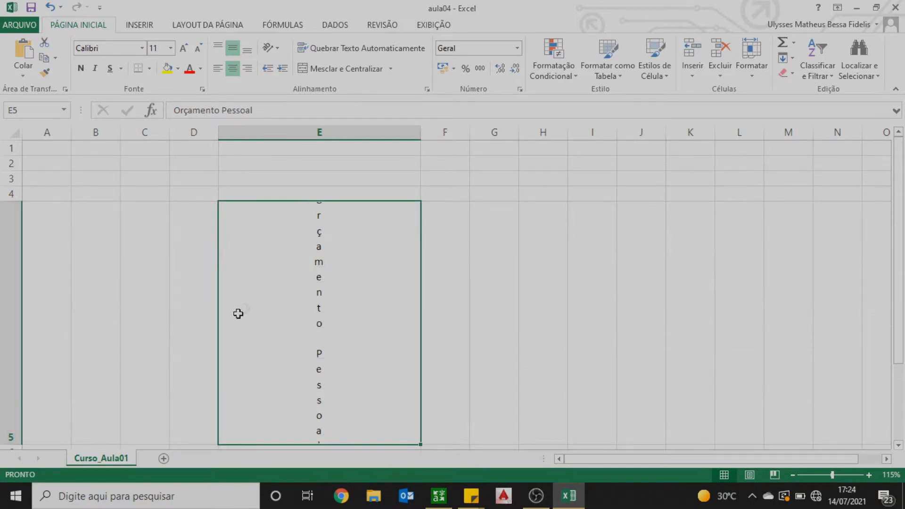
{"action": "scroll", "coordinate": [265, 297], "scroll_direction": "down", "scroll_amount": 2}
{"action": "scroll", "coordinate": [287, 276], "scroll_direction": "up", "scroll_amount": 2}
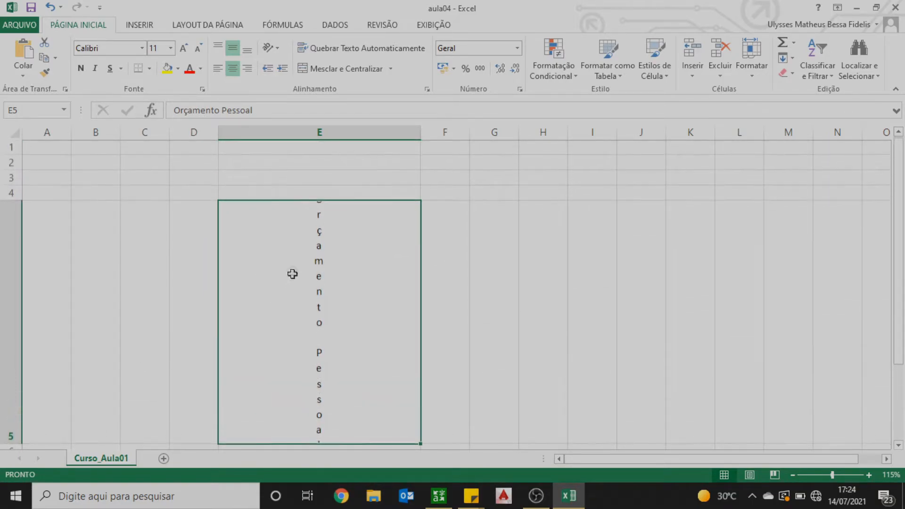
{"action": "scroll", "coordinate": [10, 216], "scroll_direction": "down", "scroll_amount": 3}
{"action": "scroll", "coordinate": [48, 253], "scroll_direction": "up", "scroll_amount": 3}
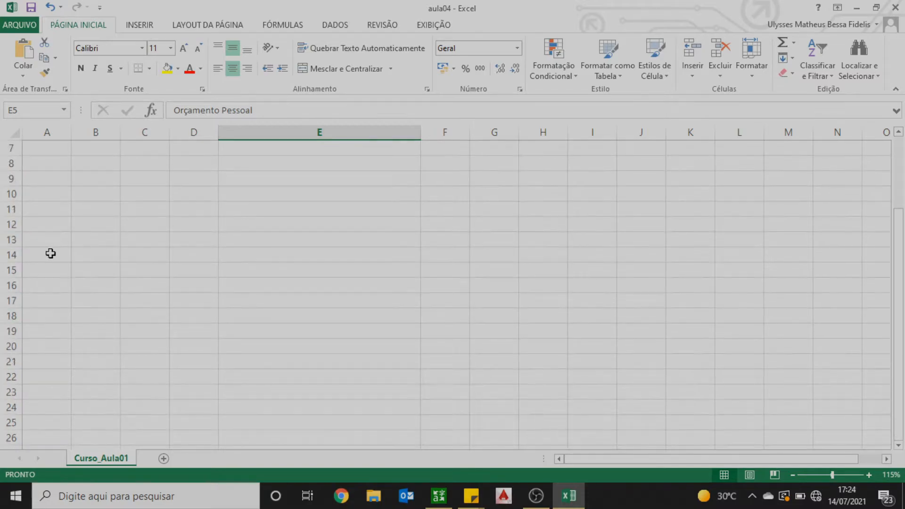
{"action": "scroll", "coordinate": [53, 255], "scroll_direction": "down", "scroll_amount": 1}
{"action": "left_click_drag", "start_coordinate": [11, 383], "coordinate": [14, 430]}
{"action": "scroll", "coordinate": [300, 335], "scroll_direction": "up", "scroll_amount": 1}
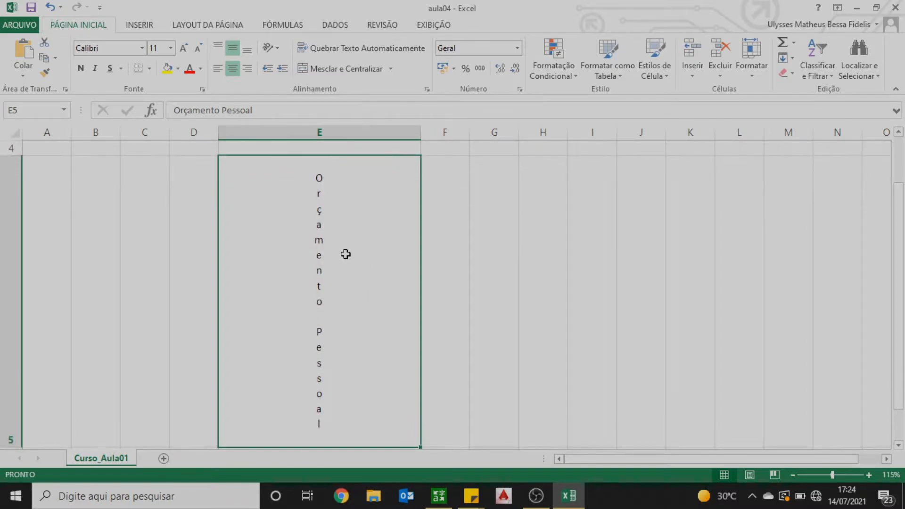
{"action": "scroll", "coordinate": [346, 254], "scroll_direction": "up", "scroll_amount": 1}
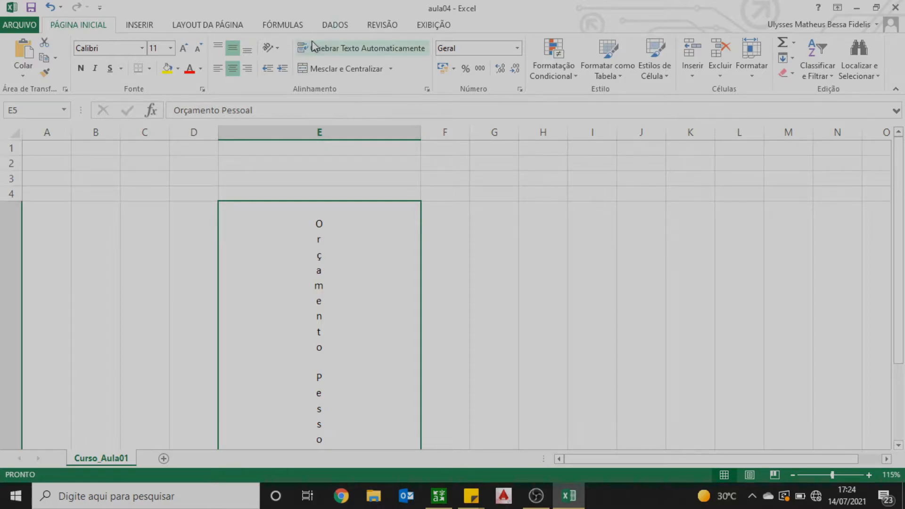
Step: Turn off the vertical text orientation in E5 and shrink row 5 to a little under twice the normal row height
{"action": "left_click", "coordinate": [271, 48]}
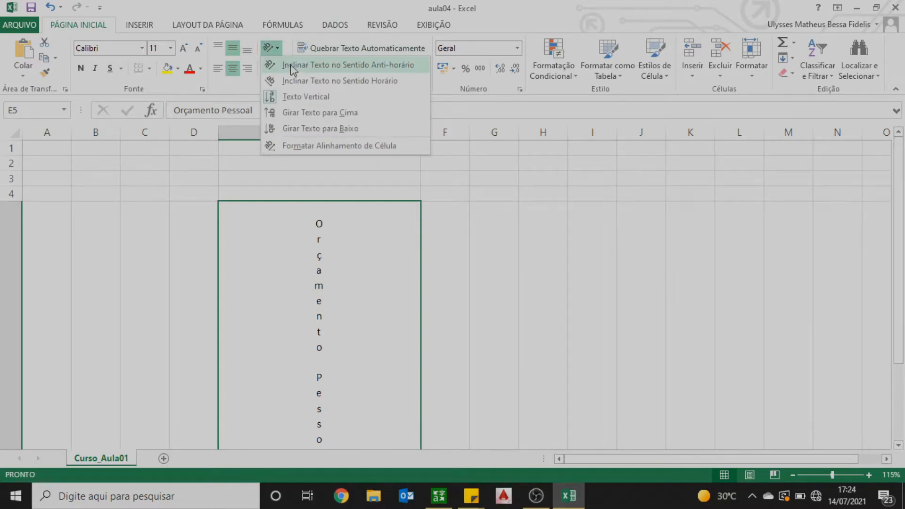
{"action": "left_click", "coordinate": [289, 97]}
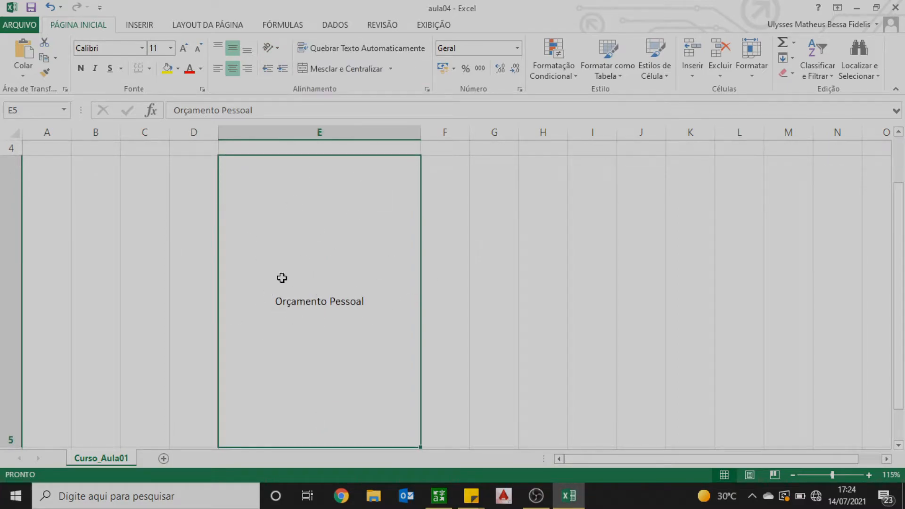
{"action": "scroll", "coordinate": [281, 259], "scroll_direction": "down", "scroll_amount": 5}
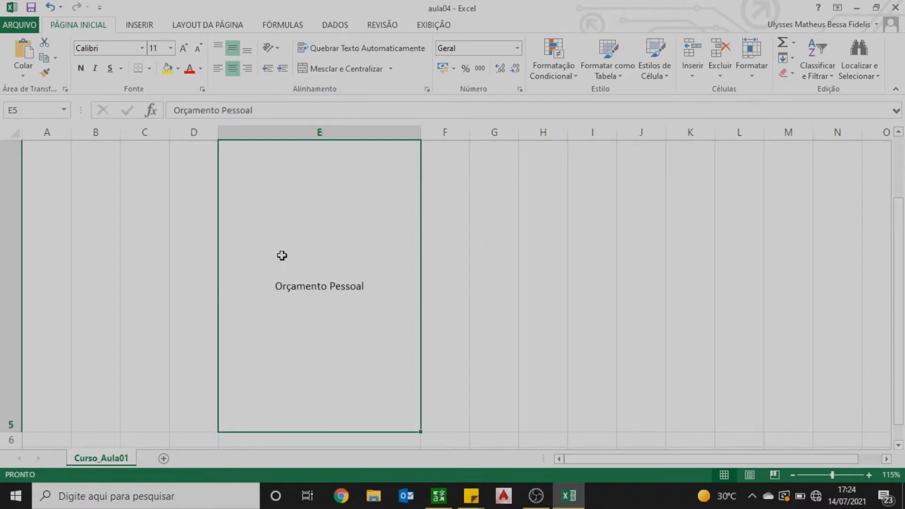
{"action": "scroll", "coordinate": [284, 253], "scroll_direction": "up", "scroll_amount": 4}
{"action": "left_click_drag", "start_coordinate": [13, 433], "coordinate": [19, 158]}
{"action": "scroll", "coordinate": [180, 247], "scroll_direction": "up", "scroll_amount": 1}
{"action": "mouse_move", "coordinate": [9, 201]}
{"action": "left_mouse_down"}
{"action": "mouse_move", "coordinate": [8, 230]}
{"action": "mouse_move", "coordinate": [9, 211]}
{"action": "left_mouse_up"}
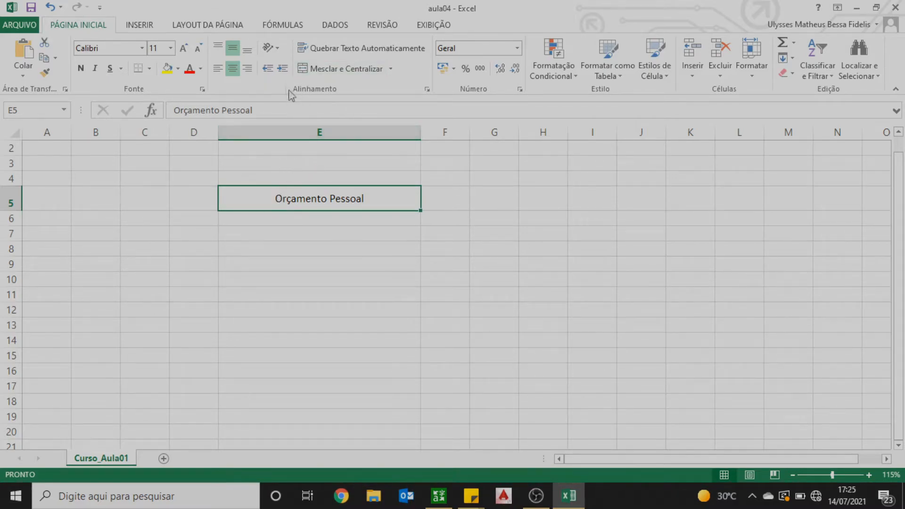
Step: Try increasing and decreasing the indent of the title in E5, and raise it until the text sits near the cell's middle
{"action": "left_click", "coordinate": [284, 74]}
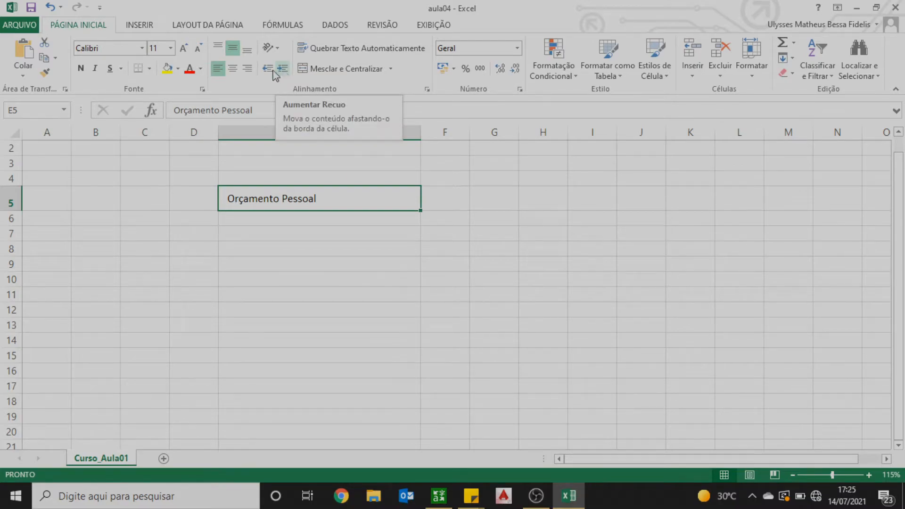
{"action": "left_click", "coordinate": [270, 71]}
{"action": "left_click", "coordinate": [284, 70]}
{"action": "left_click", "coordinate": [284, 71]}
{"action": "left_click", "coordinate": [283, 71]}
{"action": "left_click", "coordinate": [284, 71]}
{"action": "left_click", "coordinate": [284, 71]}
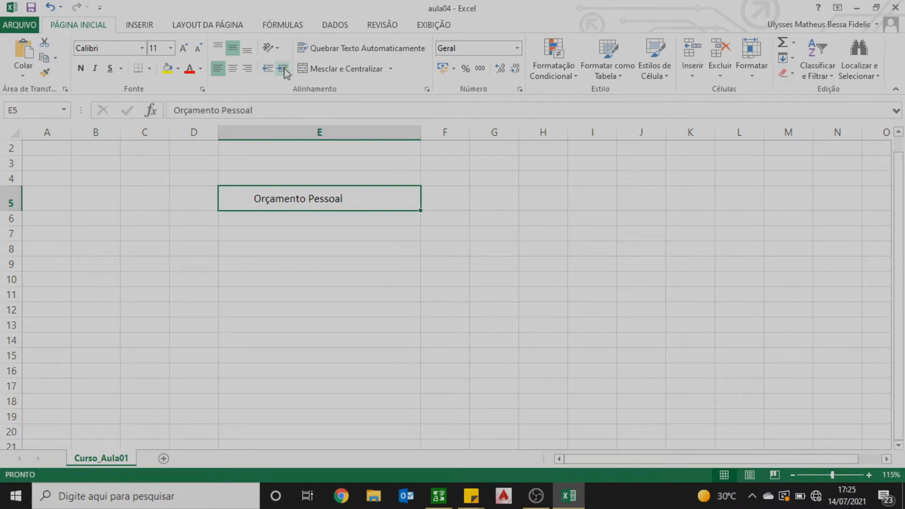
{"action": "left_click", "coordinate": [284, 70]}
{"action": "left_click", "coordinate": [283, 71]}
{"action": "left_click", "coordinate": [284, 71]}
{"action": "left_click", "coordinate": [284, 71]}
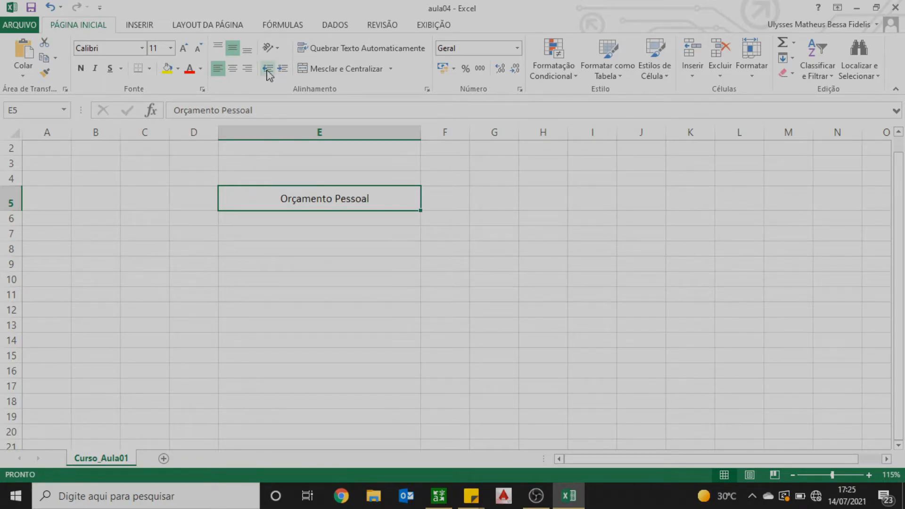
Step: Decrease the indent of the title in E5 until the text is back at the cell's left edge
{"action": "left_click", "coordinate": [267, 71]}
{"action": "left_click", "coordinate": [268, 71]}
{"action": "left_click", "coordinate": [268, 71]}
{"action": "left_click", "coordinate": [268, 70]}
{"action": "left_click", "coordinate": [268, 71]}
{"action": "left_click", "coordinate": [268, 71]}
{"action": "left_click", "coordinate": [268, 71]}
{"action": "left_click", "coordinate": [268, 70]}
{"action": "left_click", "coordinate": [268, 70]}
Step: Increase the title's indent until the text nears the right edge of E5, and center it horizontally again
{"action": "left_click", "coordinate": [282, 71]}
{"action": "left_click", "coordinate": [282, 71]}
{"action": "left_click", "coordinate": [282, 71]}
{"action": "left_click", "coordinate": [282, 71]}
{"action": "left_click", "coordinate": [282, 71]}
{"action": "left_click", "coordinate": [282, 71]}
{"action": "left_click", "coordinate": [282, 70]}
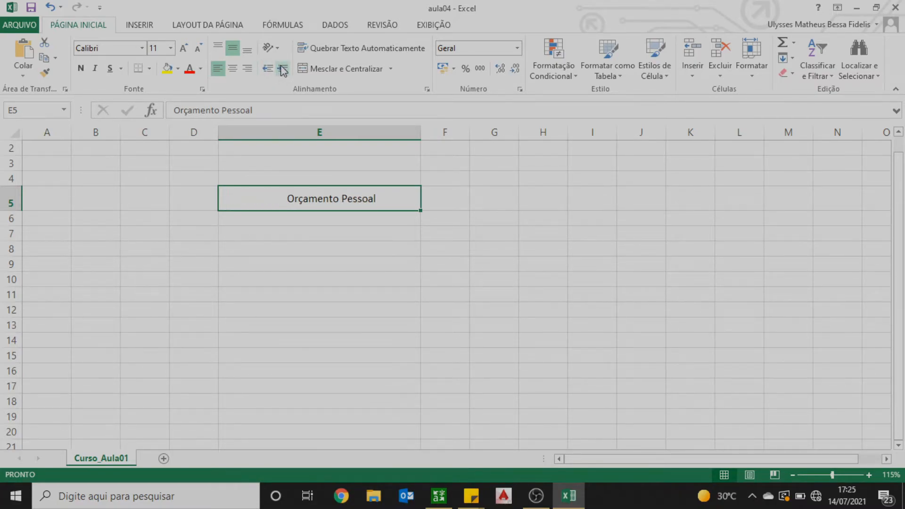
{"action": "left_click", "coordinate": [282, 71]}
{"action": "left_click", "coordinate": [283, 69]}
{"action": "left_click", "coordinate": [283, 70]}
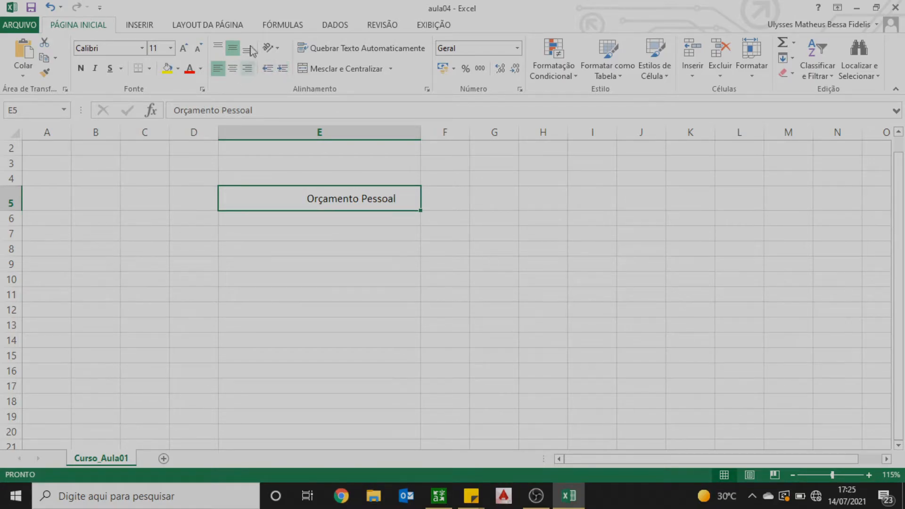
{"action": "left_click", "coordinate": [234, 69]}
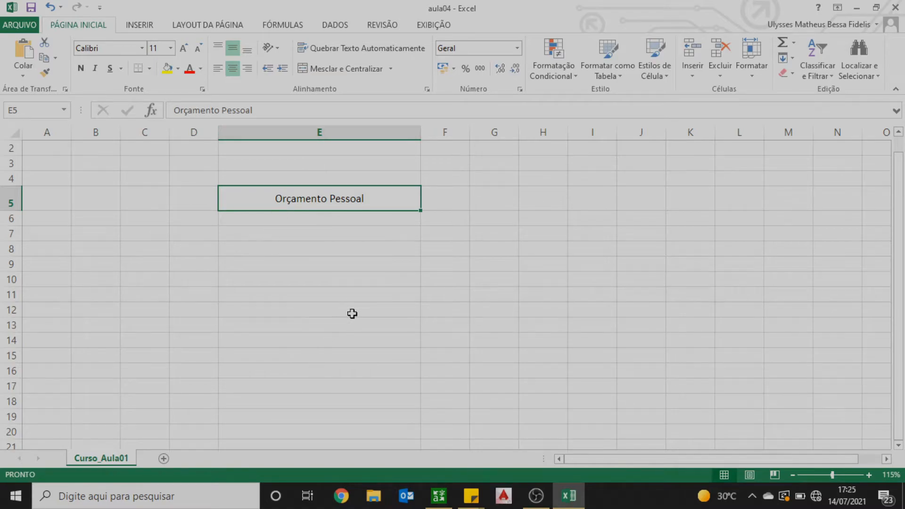
Step: Narrow column E until the title in E5 spills over both sides of the cell, keeping E5 selected
{"action": "left_click", "coordinate": [371, 297]}
{"action": "left_click", "coordinate": [311, 208]}
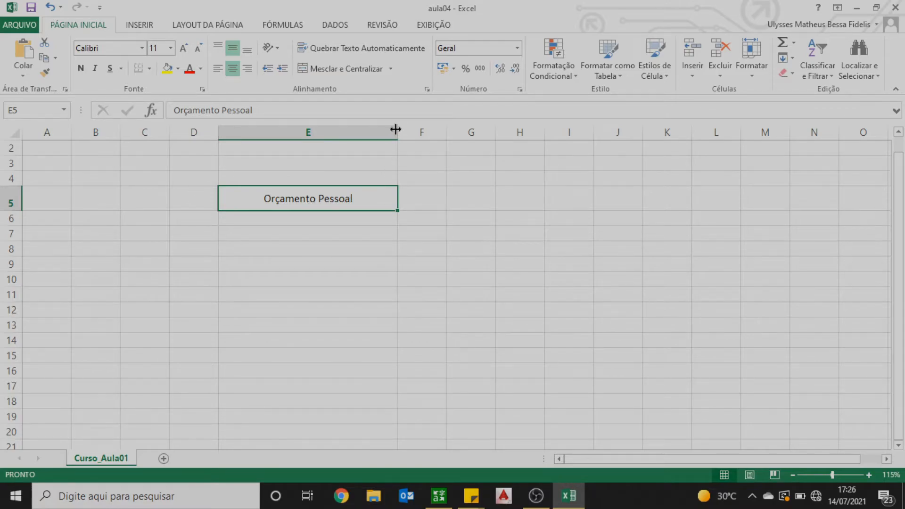
{"action": "left_click_drag", "start_coordinate": [397, 130], "coordinate": [288, 131]}
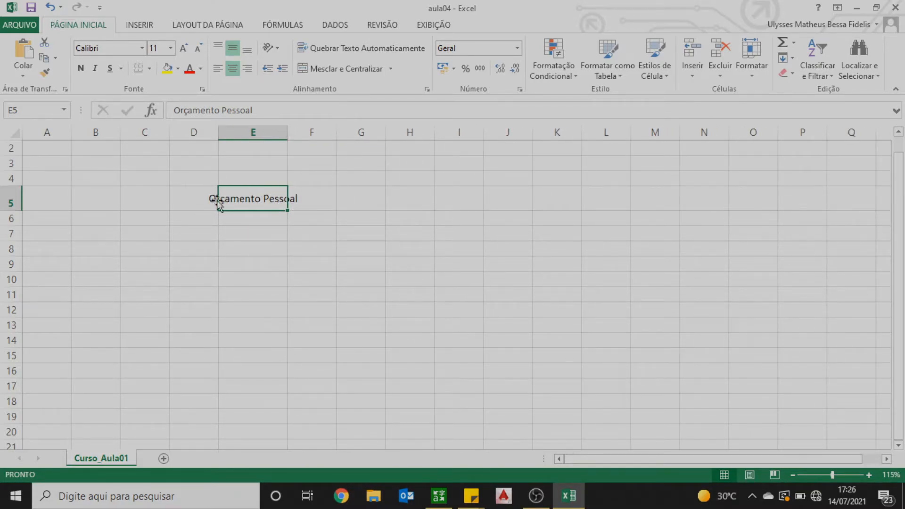
{"action": "left_click", "coordinate": [263, 214]}
{"action": "left_click", "coordinate": [266, 204]}
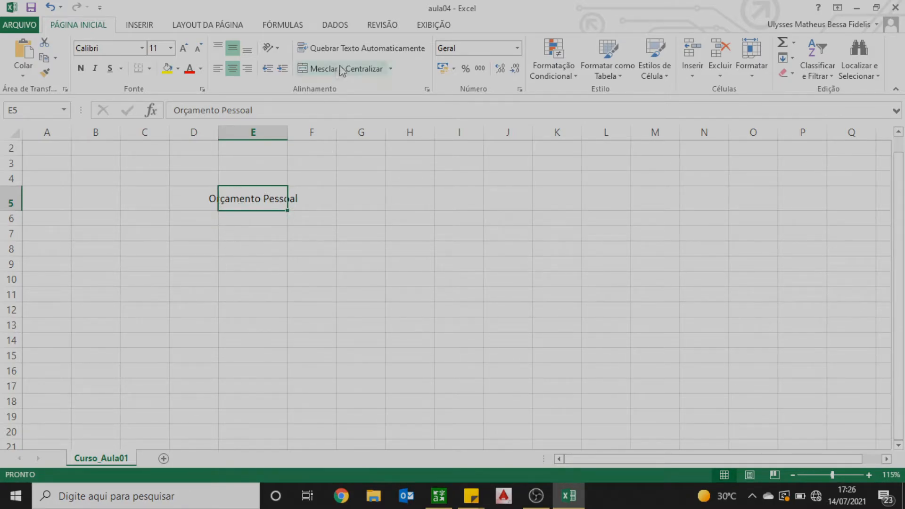
Step: Turn on text wrapping for the title in E5 and check how it displays from neighbouring cells
{"action": "left_click", "coordinate": [365, 53]}
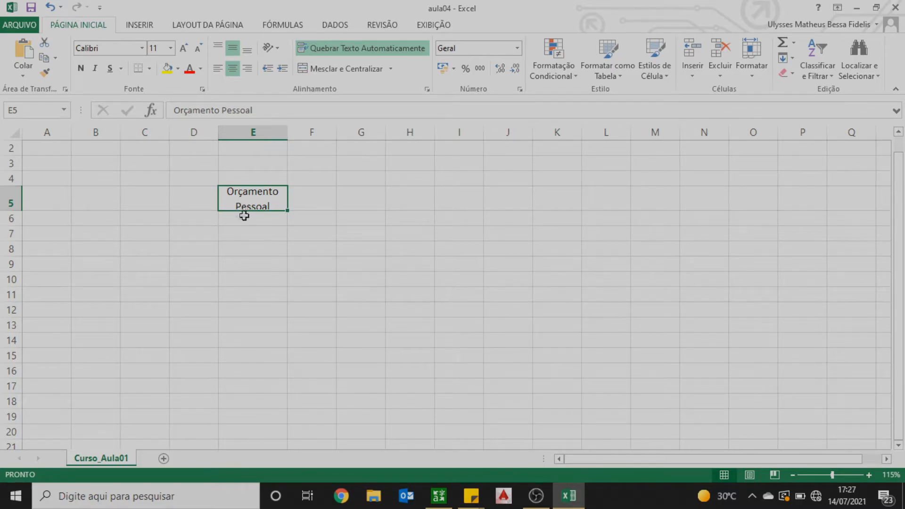
{"action": "left_click", "coordinate": [251, 229]}
{"action": "left_click", "coordinate": [252, 216]}
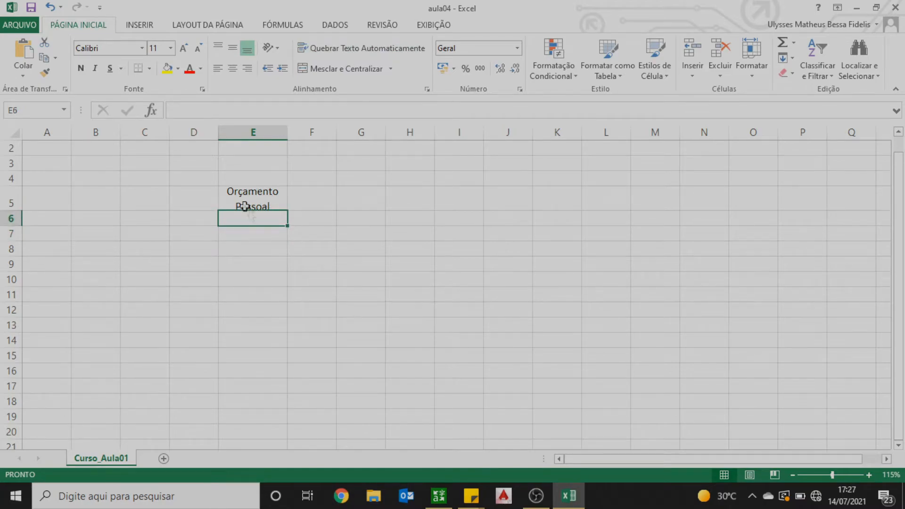
{"action": "left_click", "coordinate": [252, 200]}
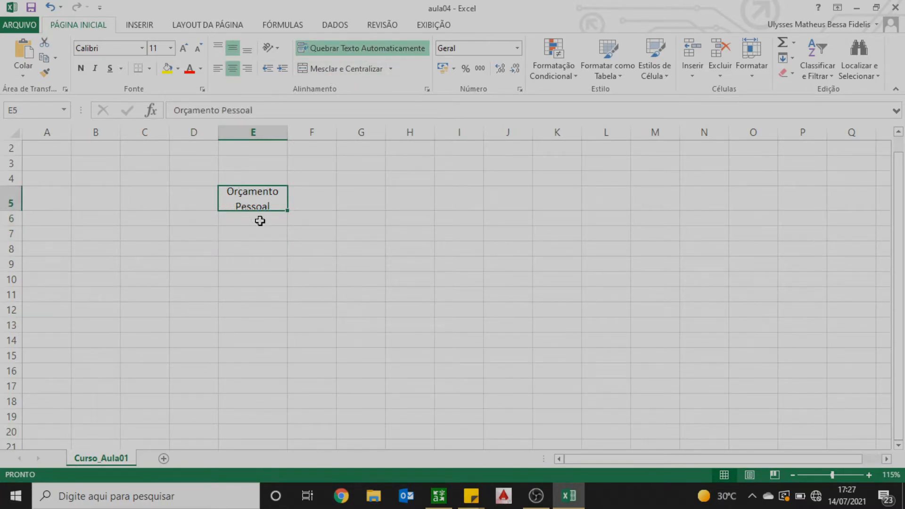
{"action": "left_click", "coordinate": [278, 238]}
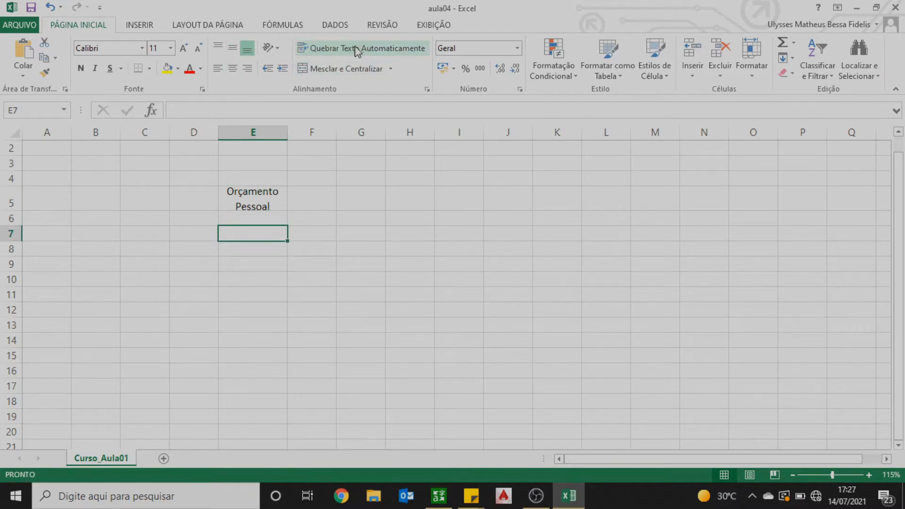
{"action": "left_click", "coordinate": [314, 263]}
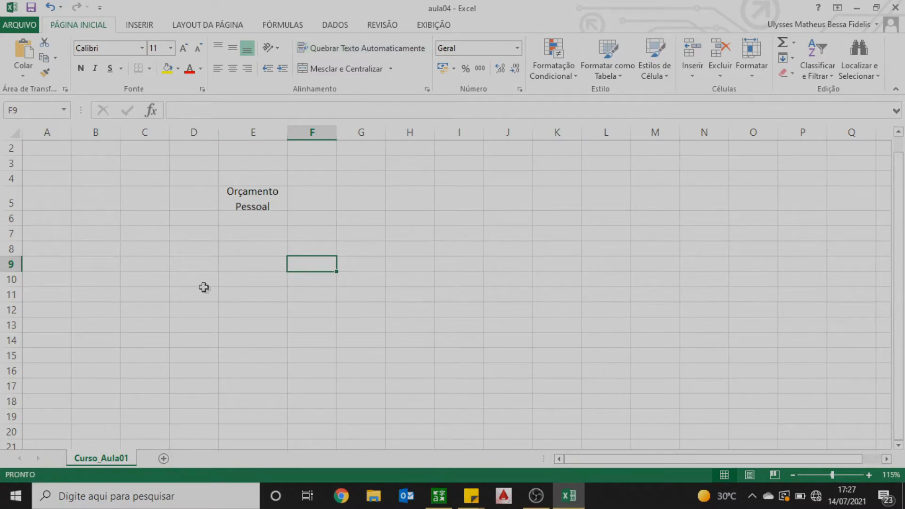
Step: Enter the sample text USHAUSHUAHSUAUSHUAUSHUAHSUAHSHA in F10 and turn on text wrapping for that cell
{"action": "left_click", "coordinate": [310, 277]}
{"action": "type", "text": "USHAUSHUAHSUAUSHUAUSHUAHSUAHSHA"}
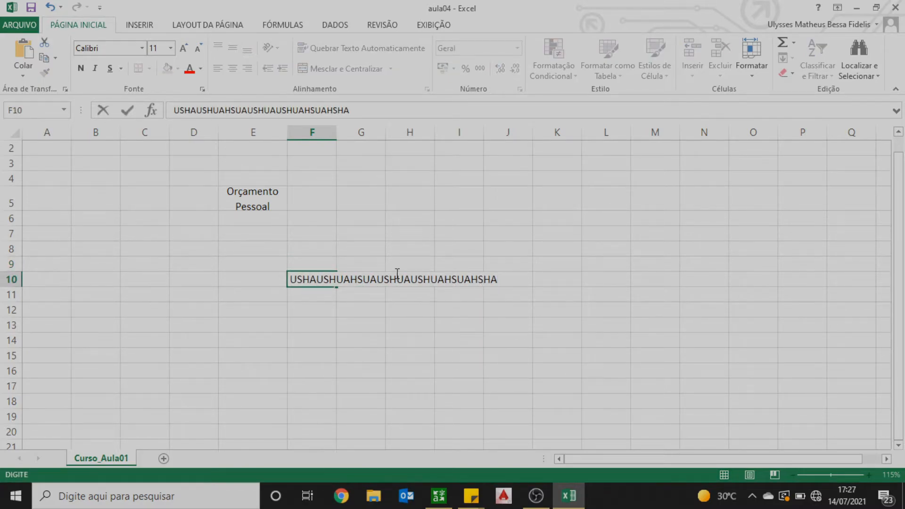
{"action": "key", "text": "Return"}
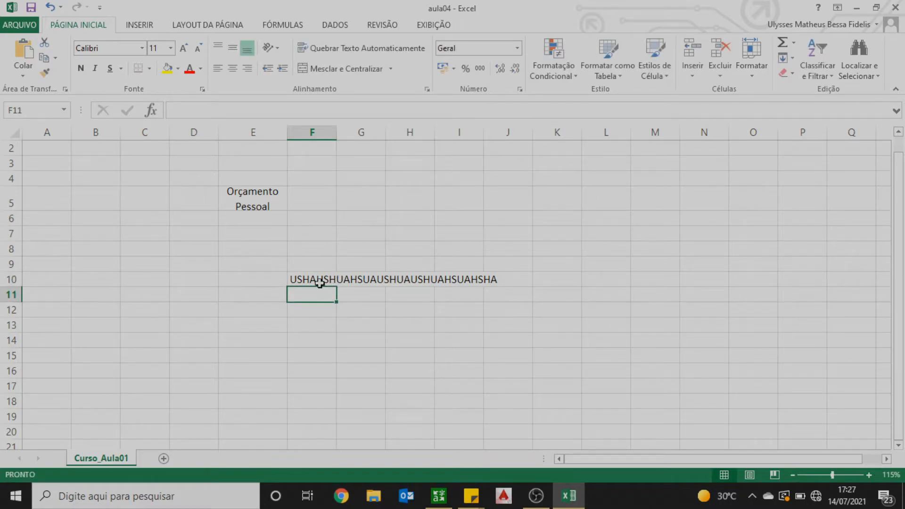
{"action": "left_click", "coordinate": [320, 282]}
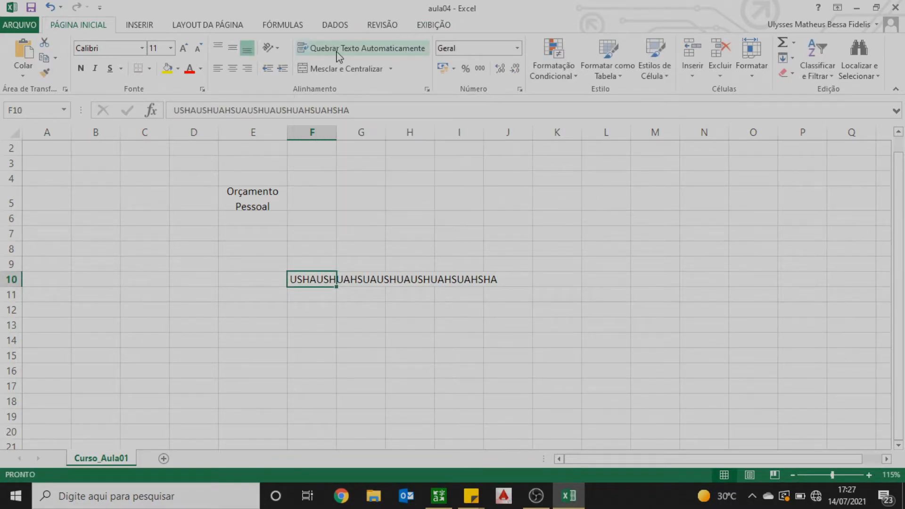
{"action": "left_click", "coordinate": [338, 52]}
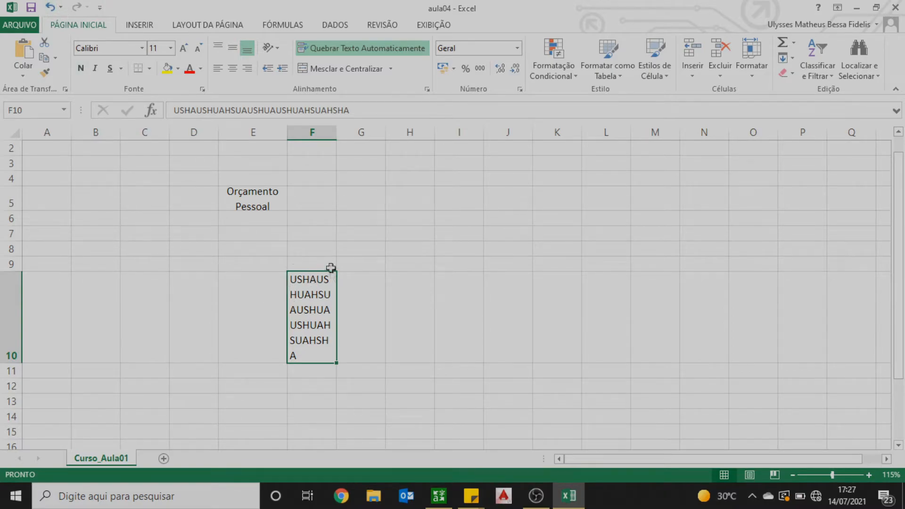
Step: Undo the text wrapping and the sample text entry in F10, and select the title in E5
{"action": "left_click", "coordinate": [50, 7]}
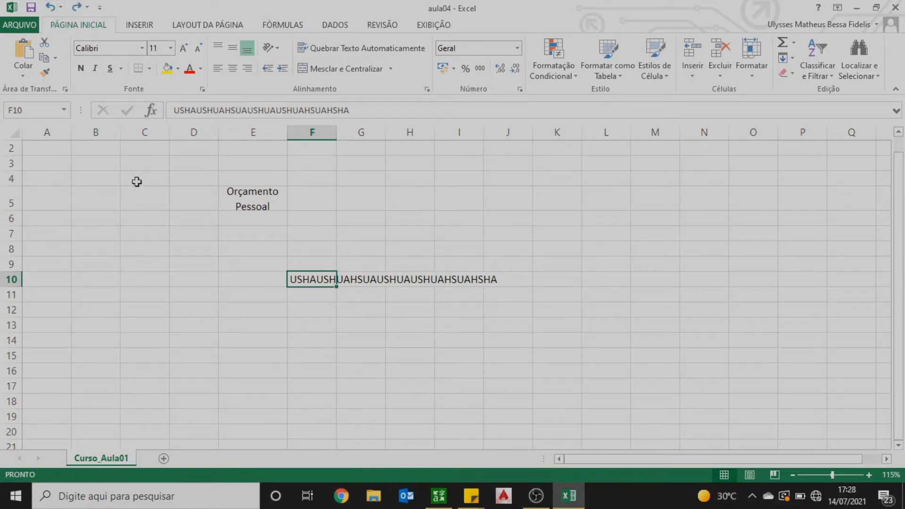
{"action": "left_click", "coordinate": [50, 7]}
{"action": "left_click", "coordinate": [206, 262]}
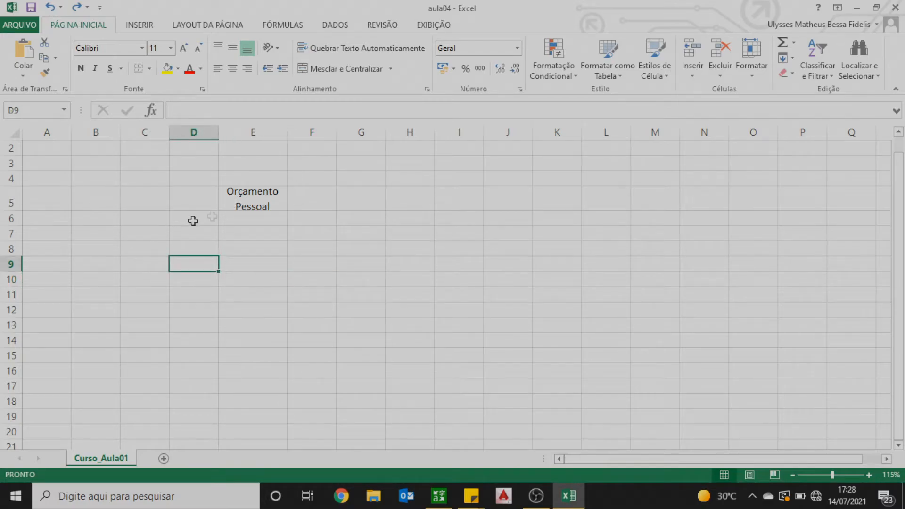
{"action": "left_click", "coordinate": [246, 194]}
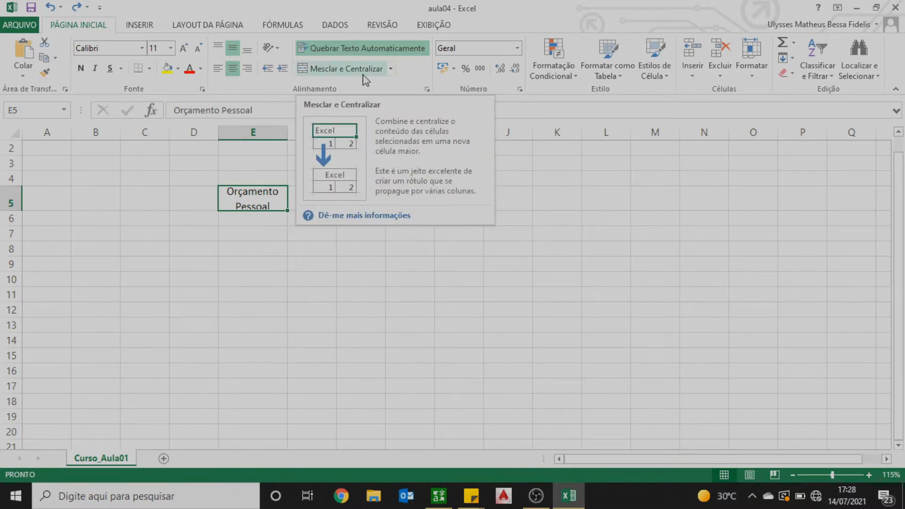
Step: Enter the sample text hsuahsuahsuahsuhaushauhsuhaushuahsua in F8 and move it to E11
{"action": "left_click", "coordinate": [292, 277]}
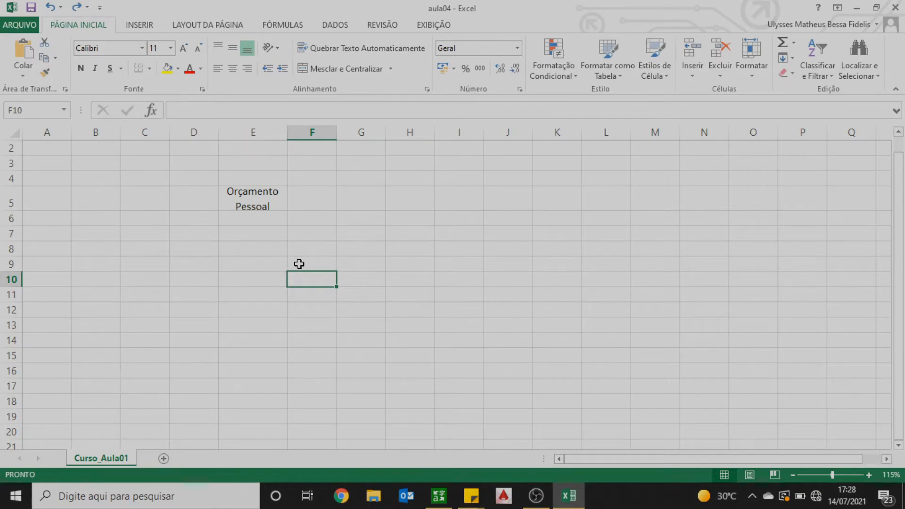
{"action": "double_click", "coordinate": [299, 245]}
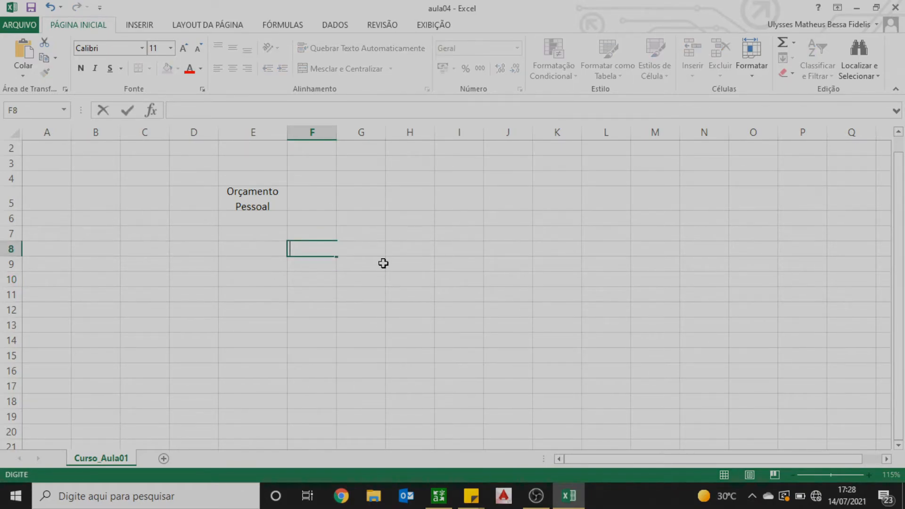
{"action": "type", "text": "hsuahsuahsuahsuhaushauhsuhaushuahsua"}
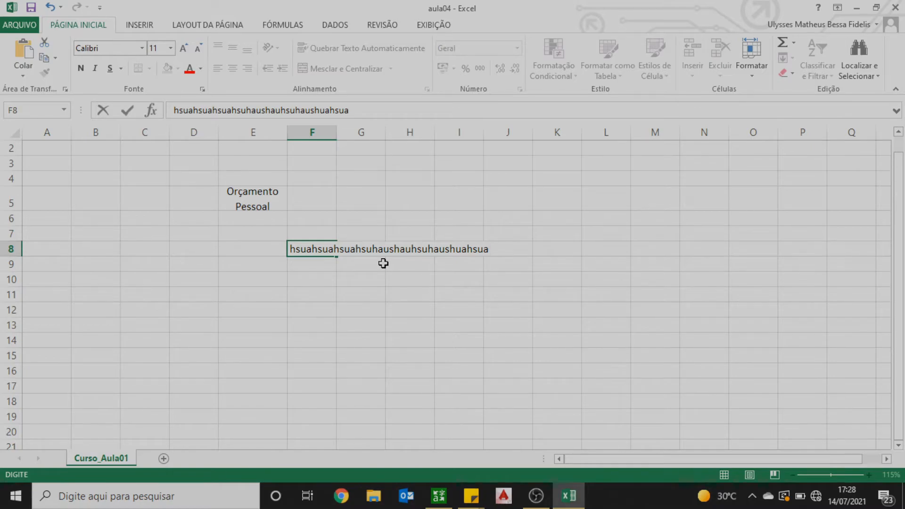
{"action": "key", "text": "Return"}
{"action": "left_click", "coordinate": [300, 247]}
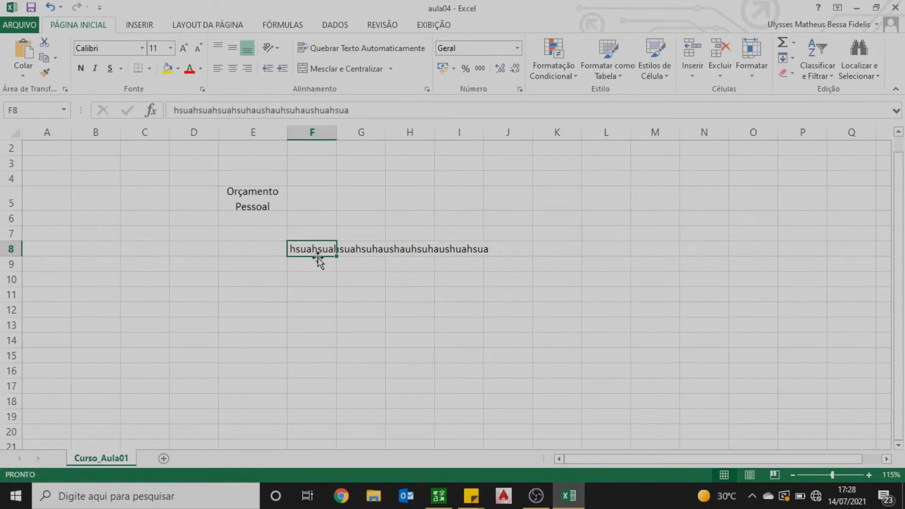
{"action": "left_click_drag", "start_coordinate": [318, 258], "coordinate": [267, 297]}
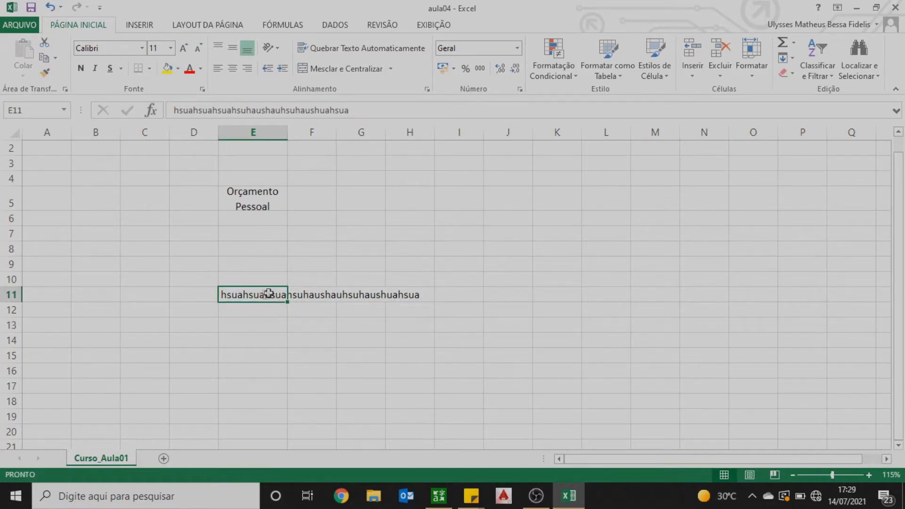
Step: Check cells F11, G11 and H11 to see which cell holds the sample text that spills across them
{"action": "left_click", "coordinate": [313, 295]}
{"action": "left_click", "coordinate": [191, 109]}
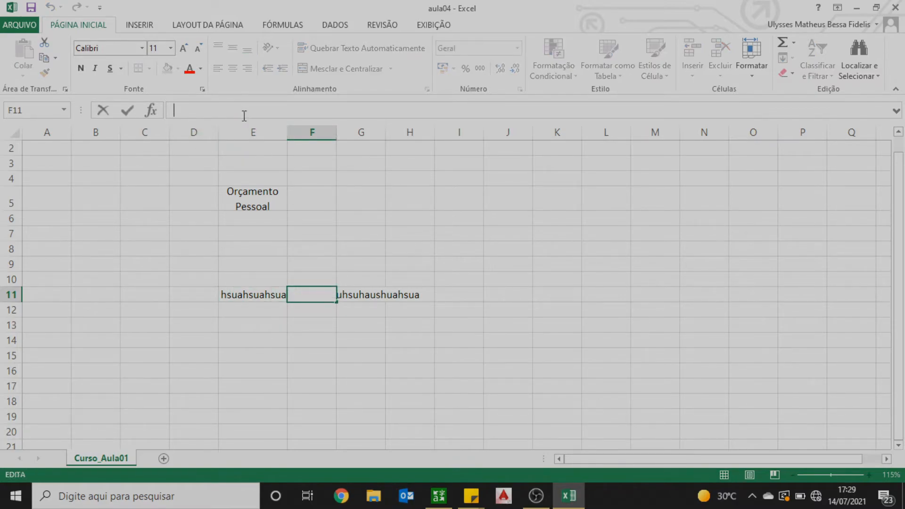
{"action": "left_click", "coordinate": [363, 295]}
{"action": "left_click", "coordinate": [396, 297]}
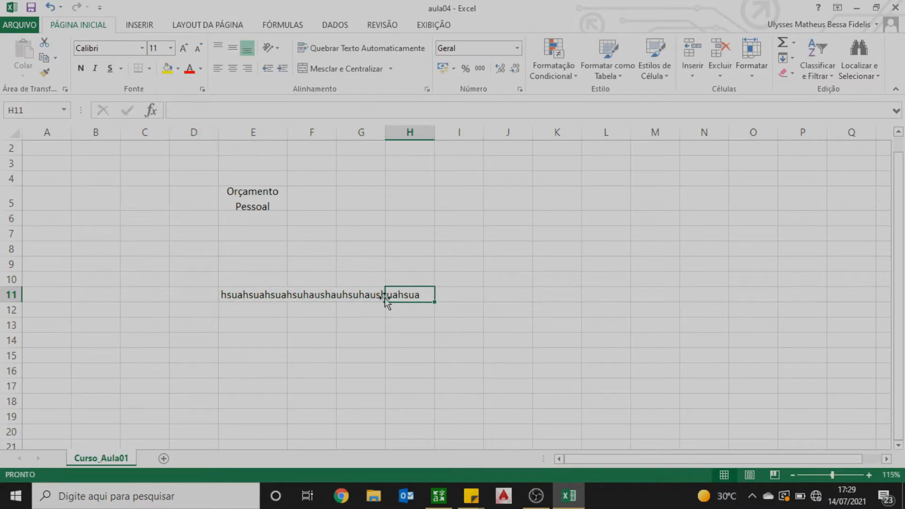
{"action": "left_click", "coordinate": [323, 296]}
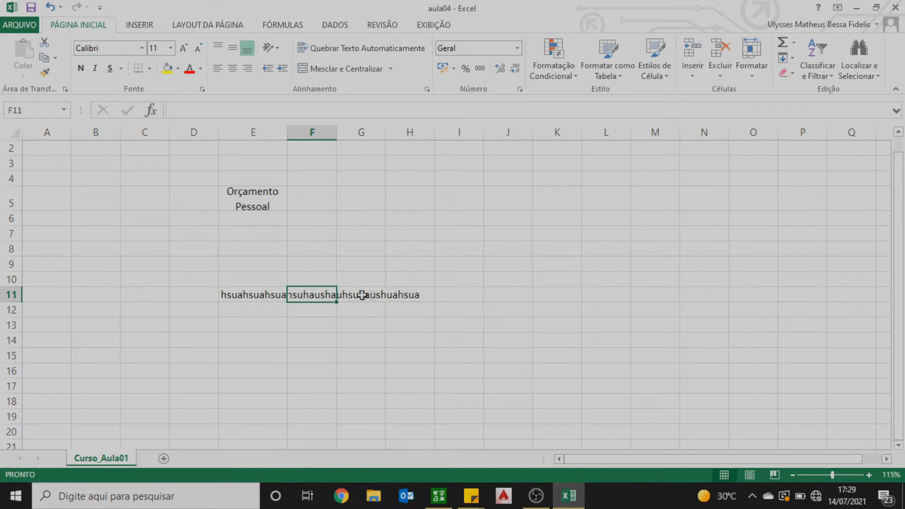
{"action": "double_click", "coordinate": [323, 296]}
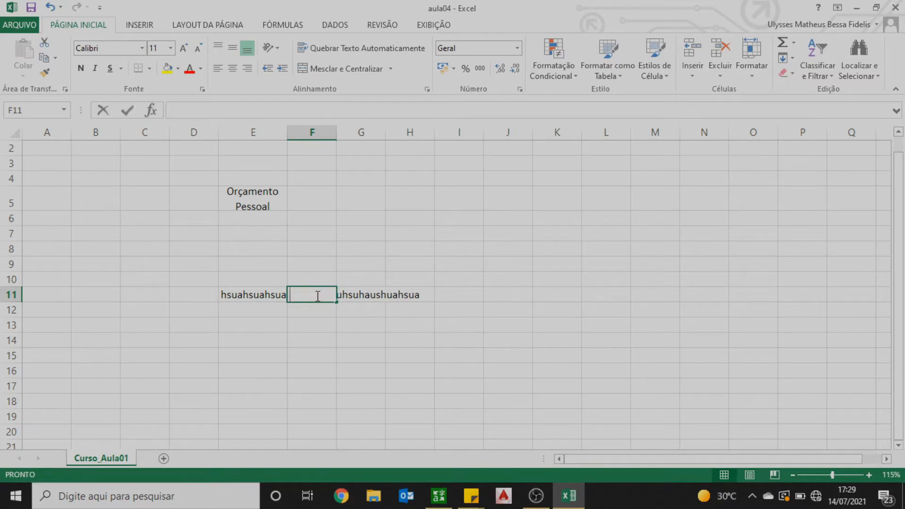
{"action": "double_click", "coordinate": [353, 295]}
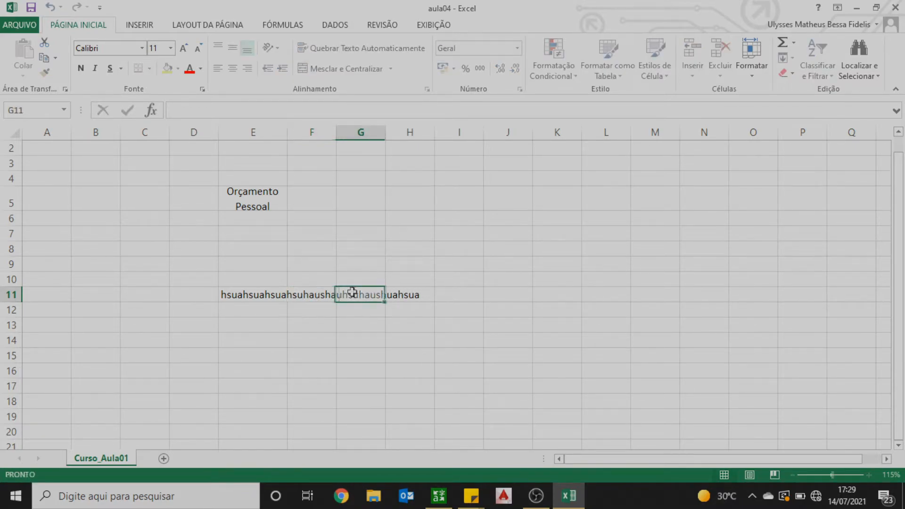
{"action": "left_click", "coordinate": [400, 293]}
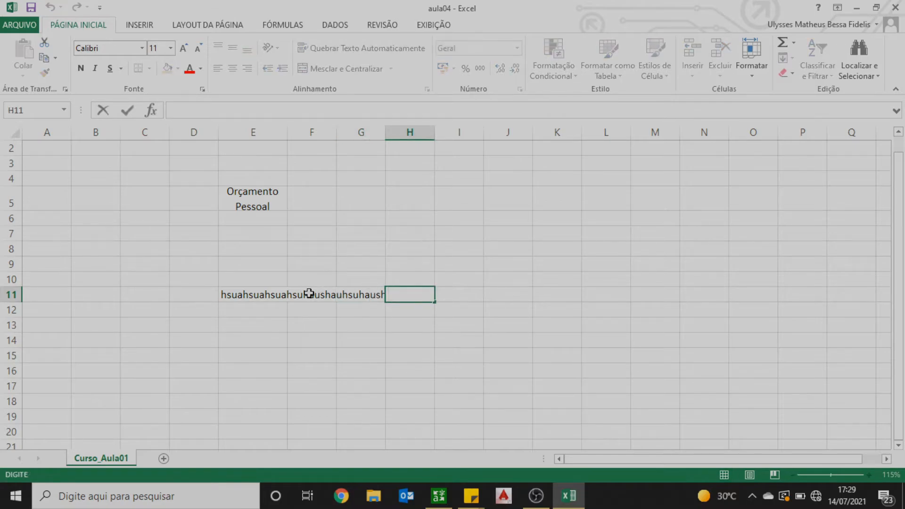
{"action": "left_click", "coordinate": [309, 294]}
{"action": "left_click", "coordinate": [239, 296]}
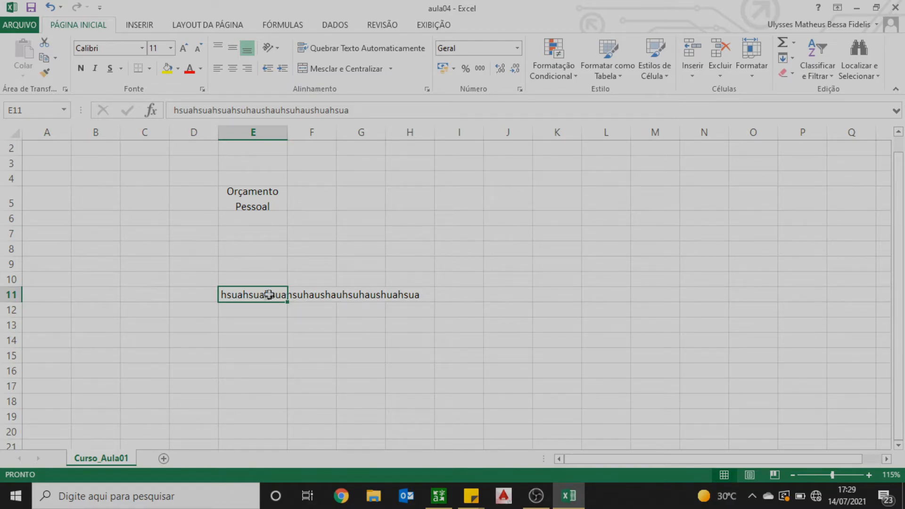
Step: Merge and center the sample text across E11:H11 and compare it with the title in E5
{"action": "left_click_drag", "start_coordinate": [267, 295], "coordinate": [416, 302]}
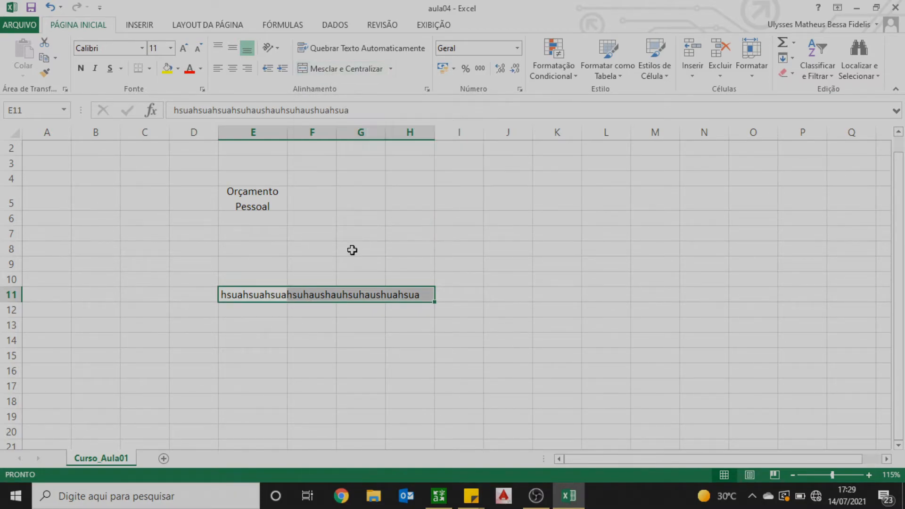
{"action": "left_click", "coordinate": [263, 294]}
{"action": "left_click_drag", "start_coordinate": [272, 290], "coordinate": [401, 293]}
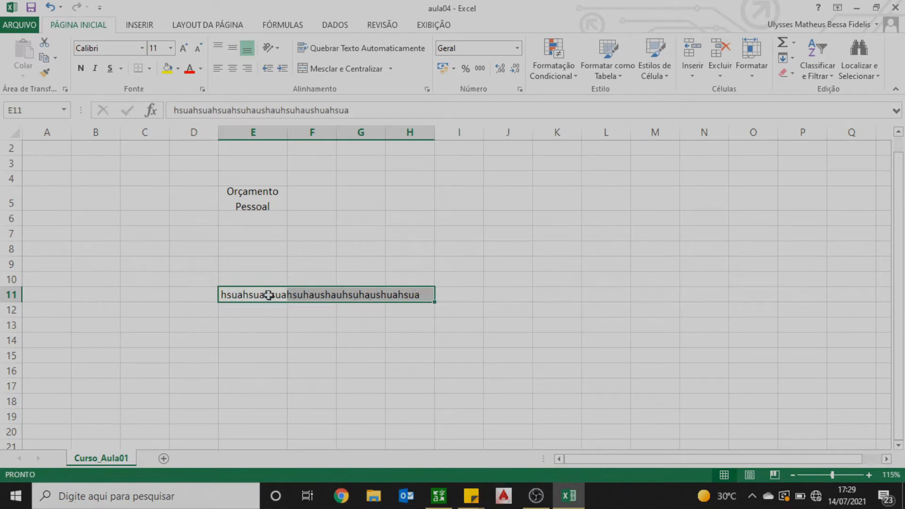
{"action": "left_click", "coordinate": [317, 72]}
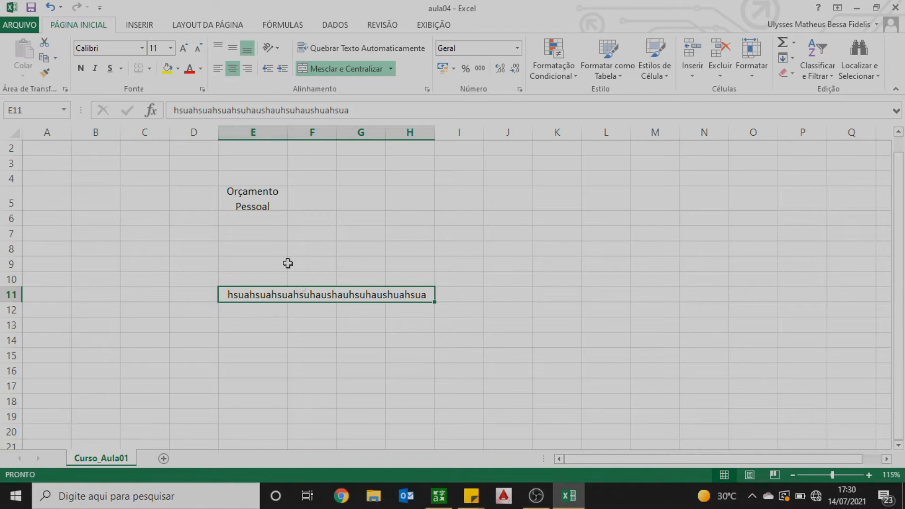
{"action": "scroll", "coordinate": [291, 281], "scroll_direction": "up", "scroll_amount": 1}
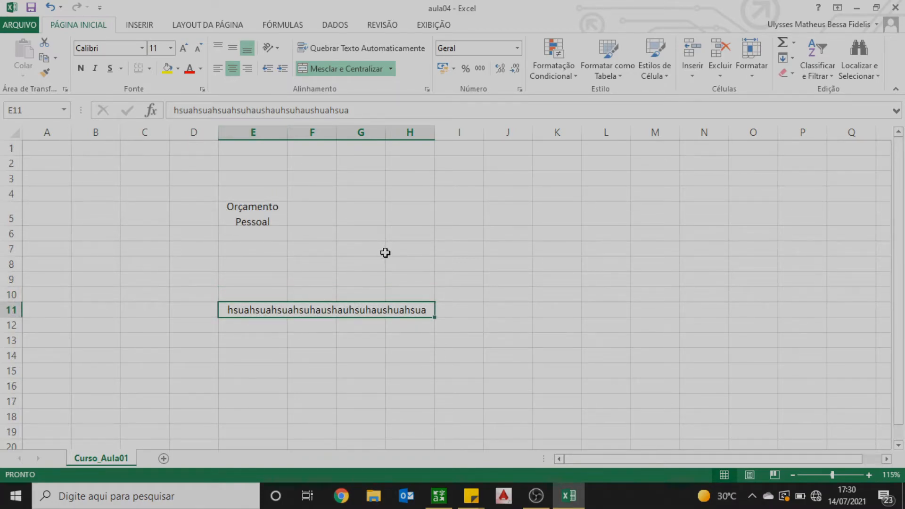
{"action": "left_click", "coordinate": [266, 213]}
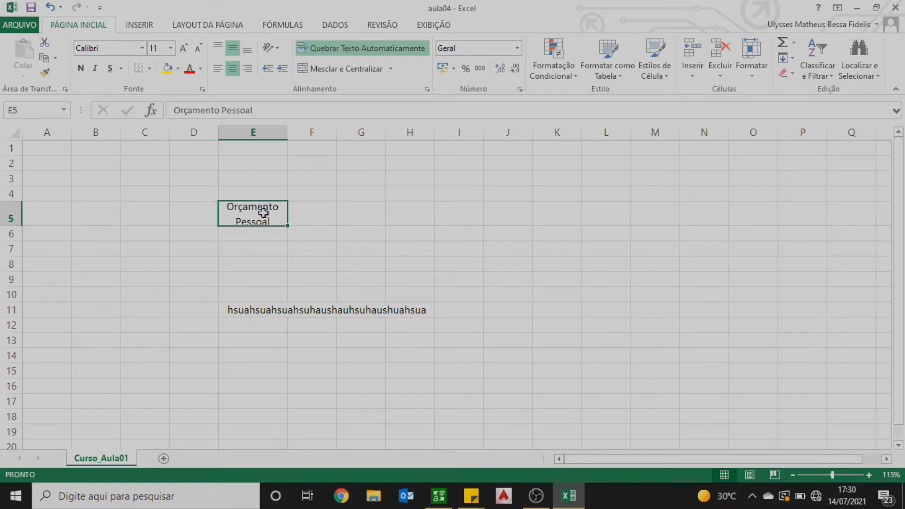
Step: Delete the sample text from the merged cell E11:H11 and unmerge it
{"action": "left_click", "coordinate": [263, 310]}
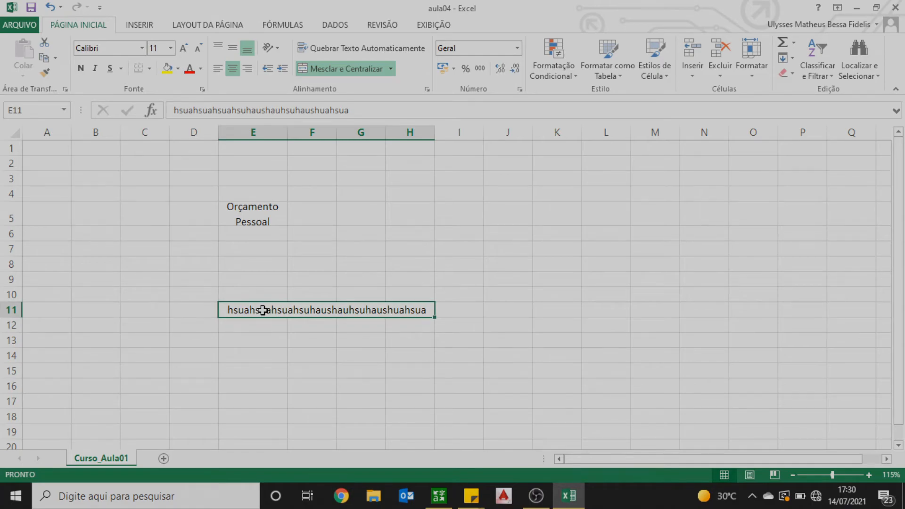
{"action": "key", "text": "Delete"}
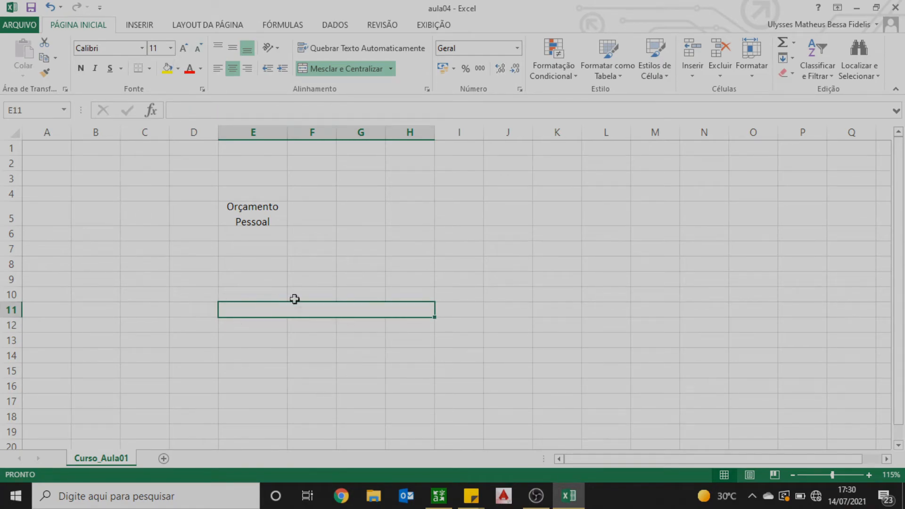
{"action": "left_click", "coordinate": [270, 293]}
{"action": "left_click", "coordinate": [270, 310]}
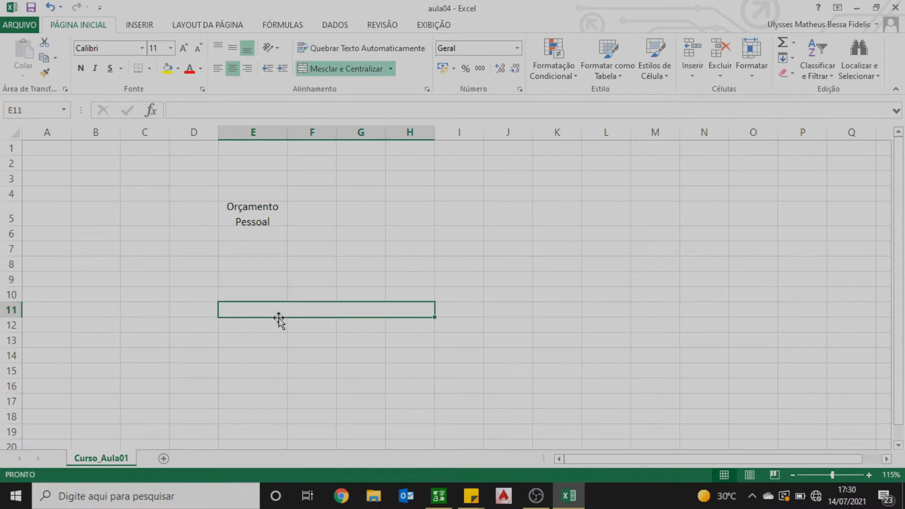
{"action": "left_click", "coordinate": [317, 70]}
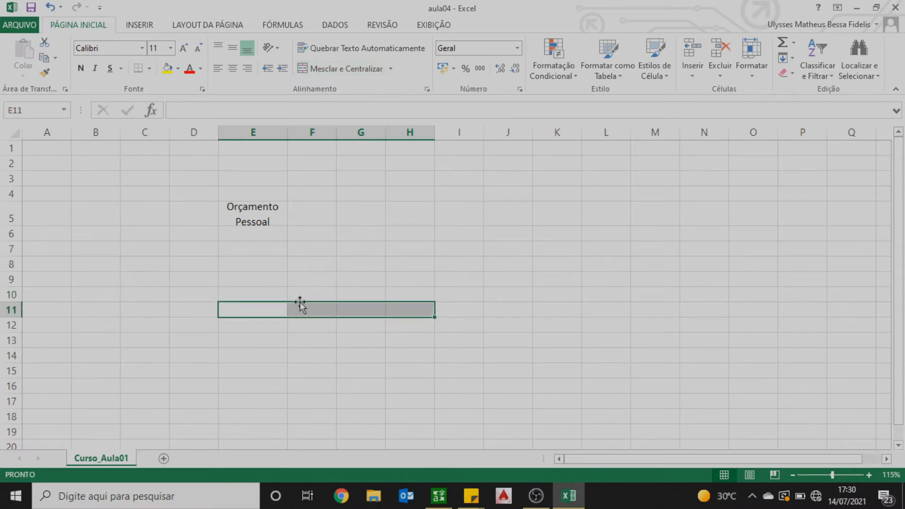
Step: Check each cell from E11 to H11 individually to see whether they are separate again
{"action": "left_click", "coordinate": [275, 310]}
{"action": "left_click", "coordinate": [322, 314]}
{"action": "left_click", "coordinate": [370, 312]}
{"action": "left_click", "coordinate": [401, 311]}
{"action": "left_click", "coordinate": [360, 314]}
{"action": "left_click", "coordinate": [313, 313]}
{"action": "left_click", "coordinate": [274, 312]}
{"action": "left_click", "coordinate": [319, 315]}
{"action": "left_click", "coordinate": [368, 315]}
{"action": "left_click", "coordinate": [409, 314]}
{"action": "left_click", "coordinate": [307, 311]}
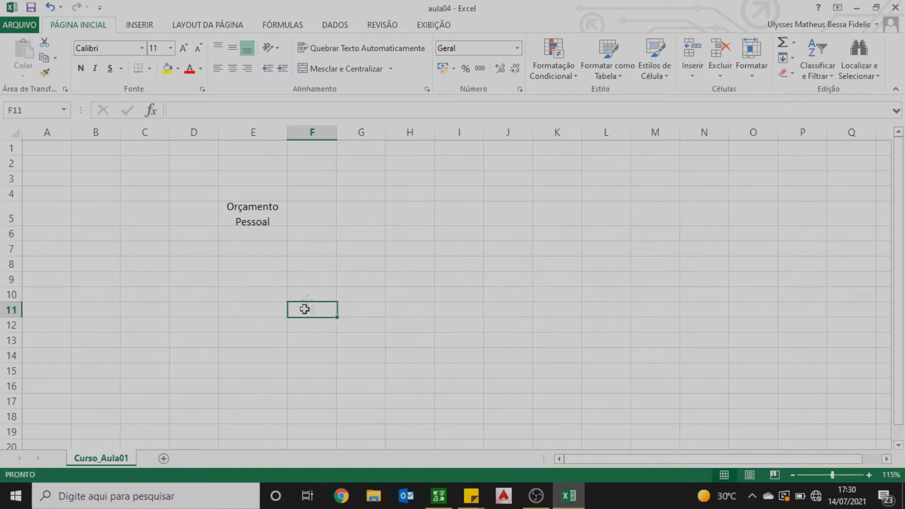
Step: Widen column E far beyond the title in E5 and check how the cells below it are affected
{"action": "left_click", "coordinate": [258, 211]}
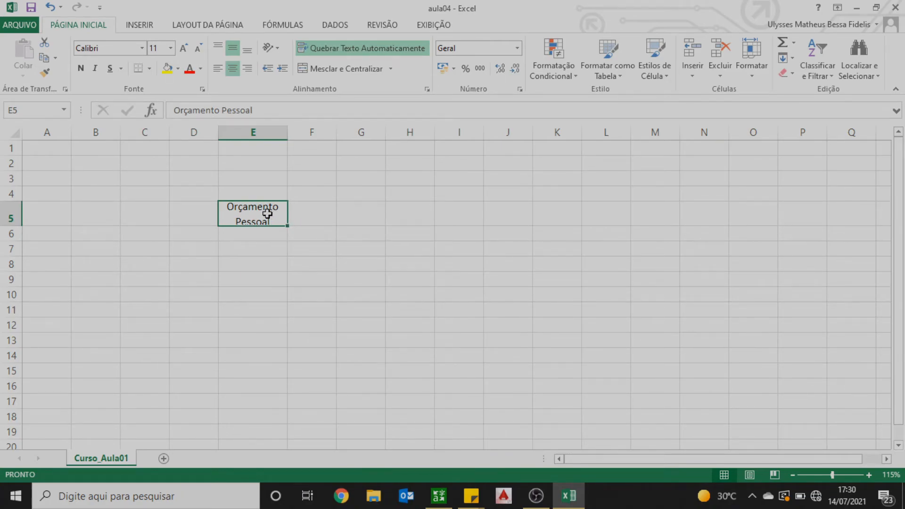
{"action": "left_click_drag", "start_coordinate": [276, 216], "coordinate": [292, 217]}
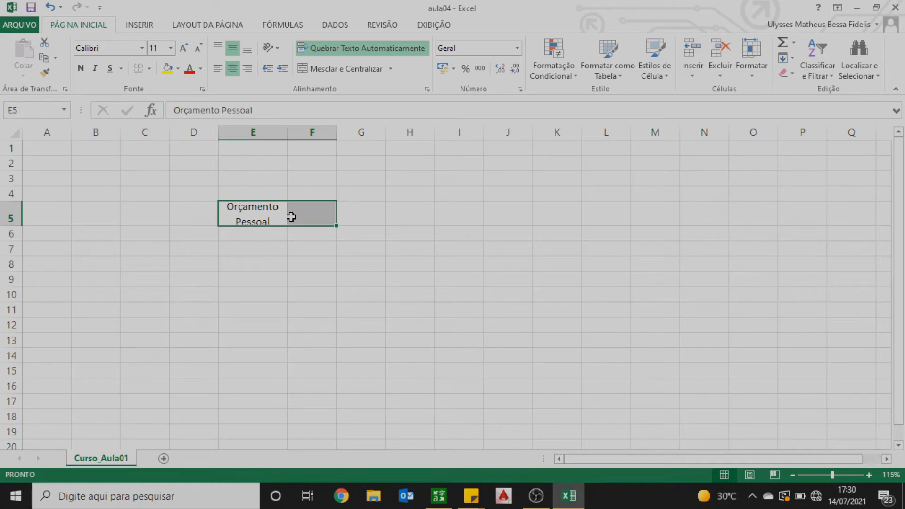
{"action": "left_click", "coordinate": [273, 221]}
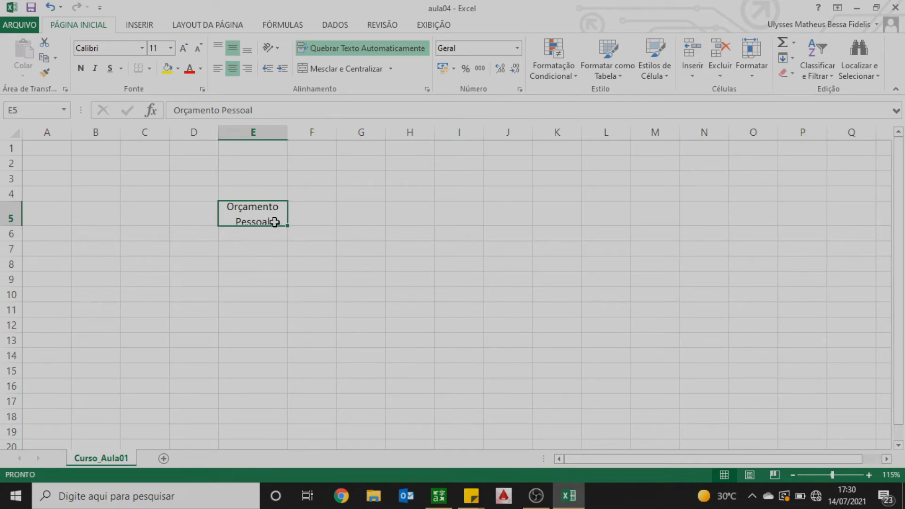
{"action": "left_click_drag", "start_coordinate": [265, 234], "coordinate": [277, 386]}
{"action": "left_click_drag", "start_coordinate": [287, 136], "coordinate": [515, 137]}
{"action": "mouse_move", "coordinate": [341, 238]}
{"action": "left_mouse_down"}
{"action": "mouse_move", "coordinate": [340, 254]}
{"action": "mouse_move", "coordinate": [349, 247]}
{"action": "left_mouse_up"}
{"action": "left_click", "coordinate": [350, 234]}
{"action": "left_click", "coordinate": [345, 278]}
{"action": "left_click", "coordinate": [344, 262]}
{"action": "left_click", "coordinate": [345, 249]}
{"action": "left_click", "coordinate": [345, 279]}
{"action": "left_click", "coordinate": [348, 310]}
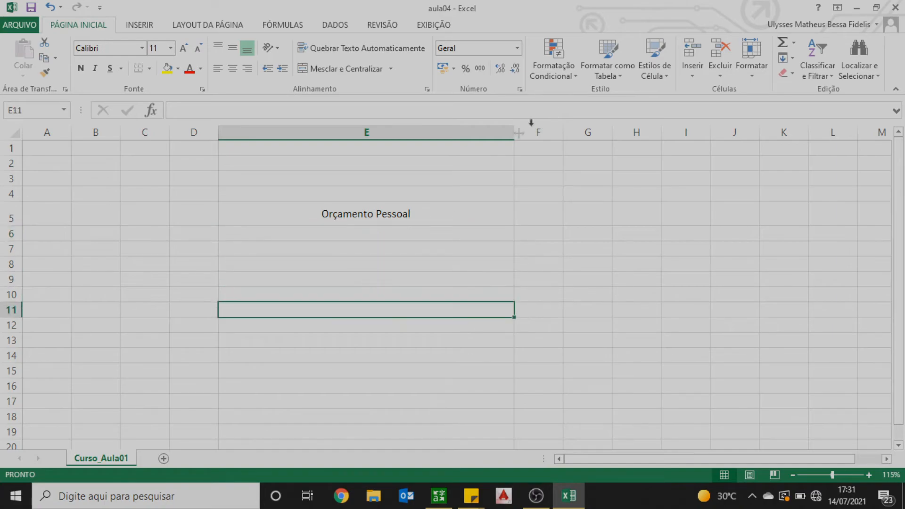
{"action": "left_click_drag", "start_coordinate": [517, 134], "coordinate": [529, 136]}
{"action": "left_click", "coordinate": [381, 277]}
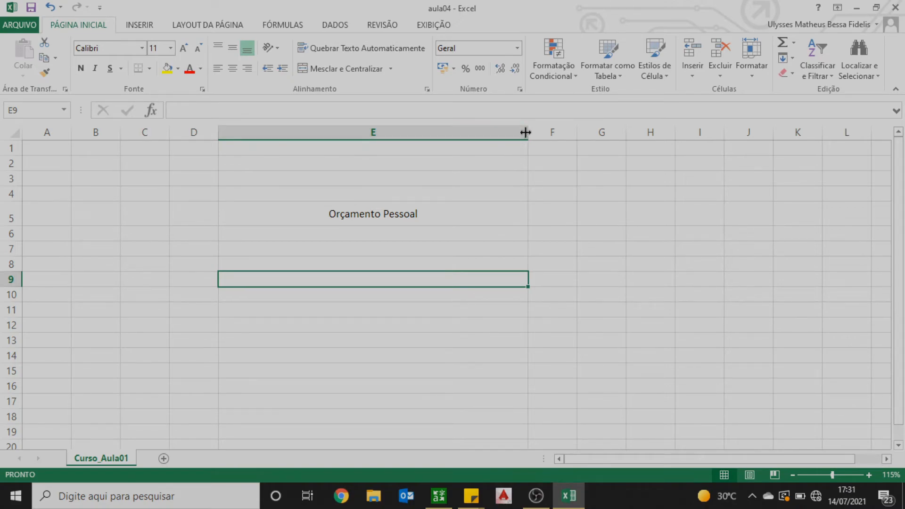
Step: Narrow column E so that the title in E5 just fits on one line
{"action": "left_click_drag", "start_coordinate": [526, 132], "coordinate": [325, 132]}
{"action": "left_click", "coordinate": [297, 216]}
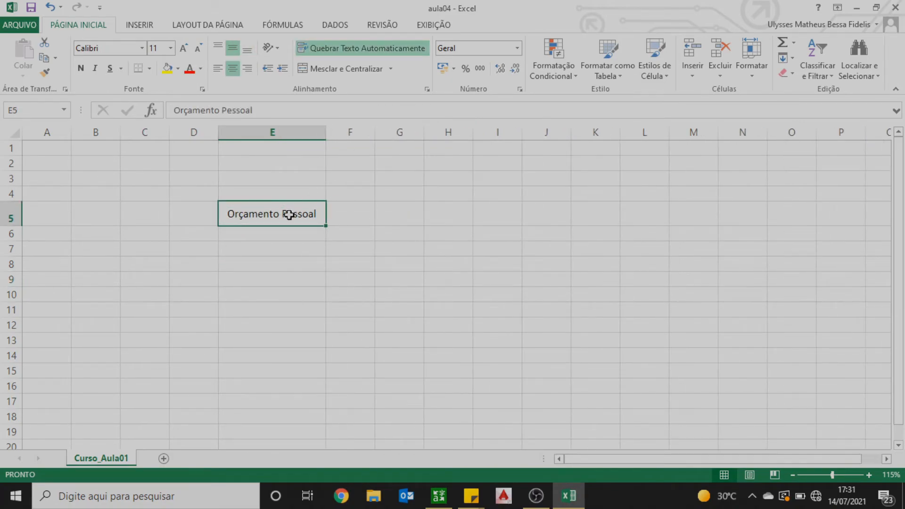
{"action": "left_click", "coordinate": [352, 216]}
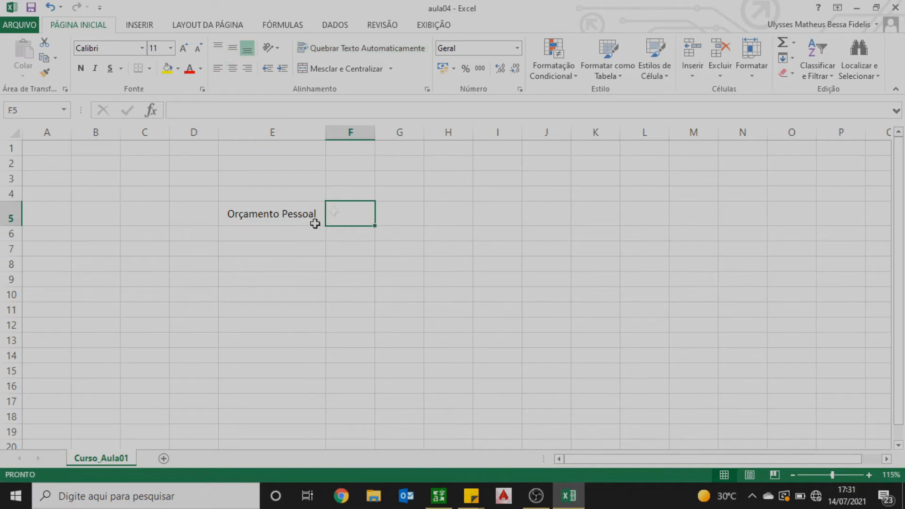
Step: Merge and center the title "Orçamento Pessoal" across E5:G5 and select the merged cell
{"action": "left_click_drag", "start_coordinate": [296, 213], "coordinate": [394, 217]}
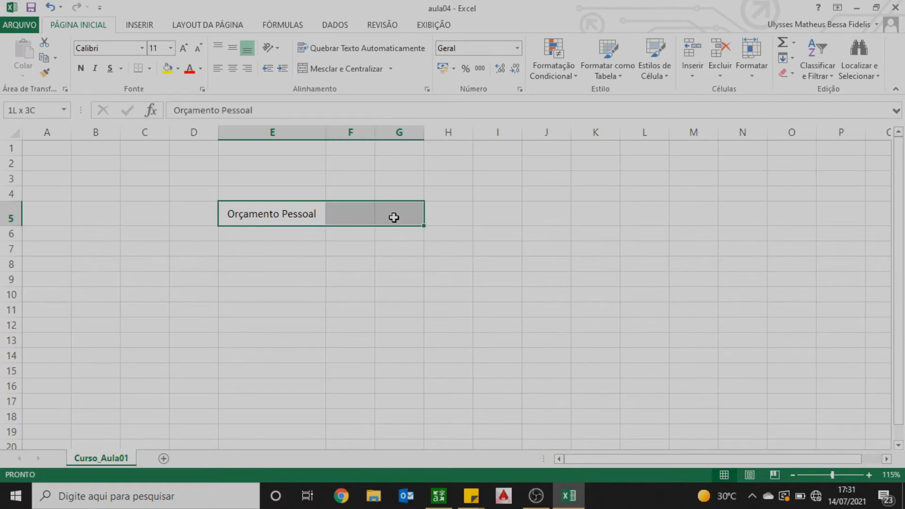
{"action": "left_click", "coordinate": [330, 72]}
{"action": "left_click", "coordinate": [347, 248]}
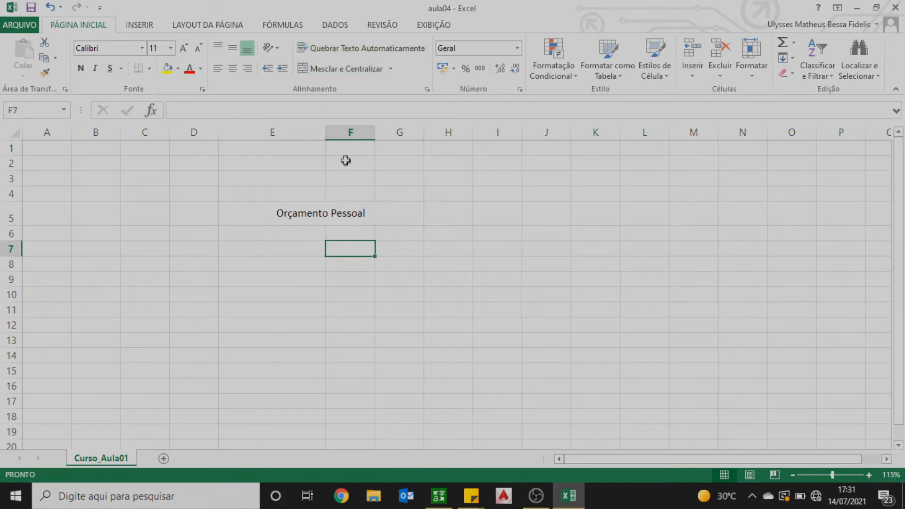
{"action": "left_click", "coordinate": [326, 208]}
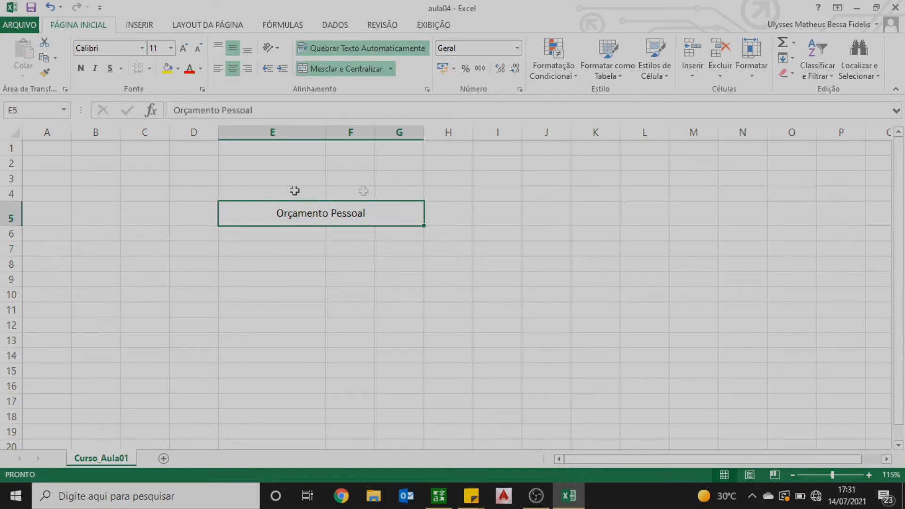
Step: Widen columns G and F beneath the merged title so that it stretches over a broader area
{"action": "left_click_drag", "start_coordinate": [425, 133], "coordinate": [471, 132]}
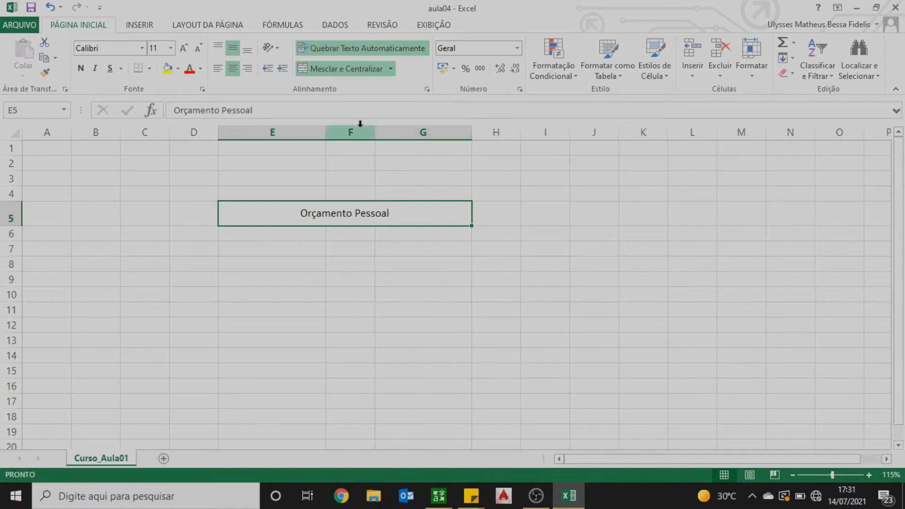
{"action": "left_click_drag", "start_coordinate": [375, 133], "coordinate": [434, 135]}
{"action": "scroll", "coordinate": [404, 219], "scroll_direction": "down", "scroll_amount": 1}
{"action": "left_click", "coordinate": [384, 223]}
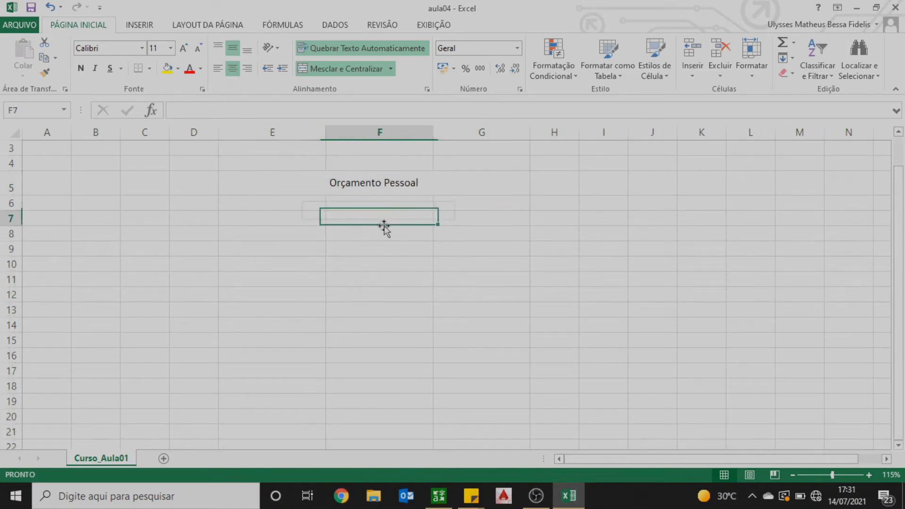
Step: Check that the cells below the title in columns E and F are still separate, unlike the merged E5:G5
{"action": "left_click", "coordinate": [288, 229]}
{"action": "left_click", "coordinate": [370, 247]}
{"action": "left_click", "coordinate": [302, 245]}
{"action": "left_click", "coordinate": [382, 263]}
{"action": "left_click", "coordinate": [309, 205]}
{"action": "left_click", "coordinate": [378, 219]}
{"action": "left_click", "coordinate": [404, 179]}
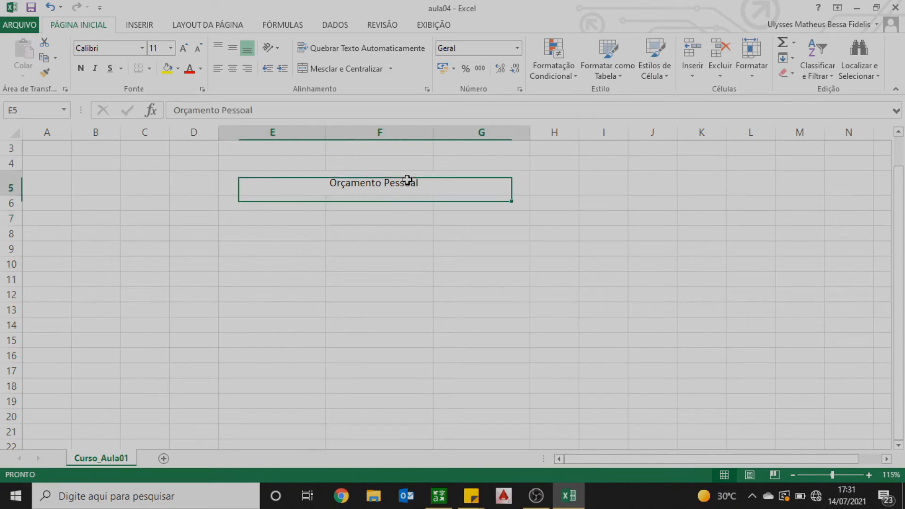
Step: Enter the column headers "Tipo de conta", "Prioridade" and "Valor" in E6:G6 below the title
{"action": "left_click", "coordinate": [301, 202]}
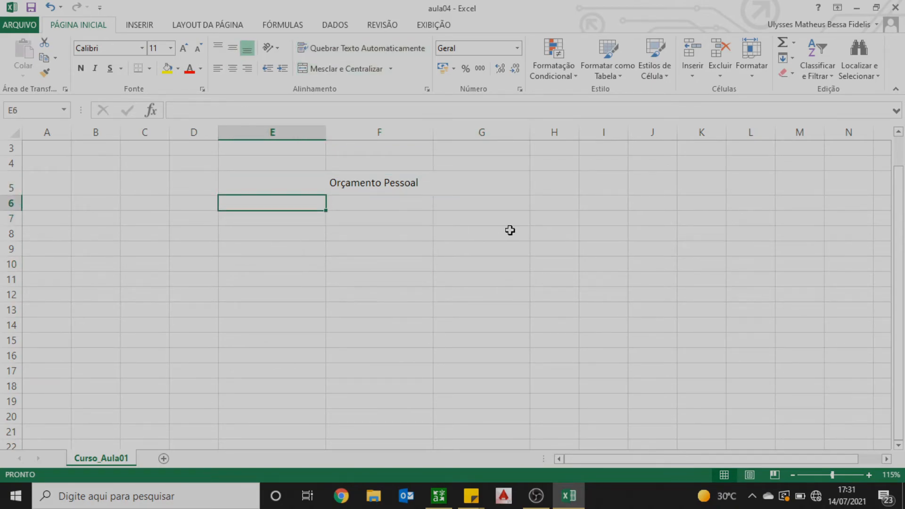
{"action": "type", "text": "Tipo de conta"}
{"action": "key", "text": "Tab"}
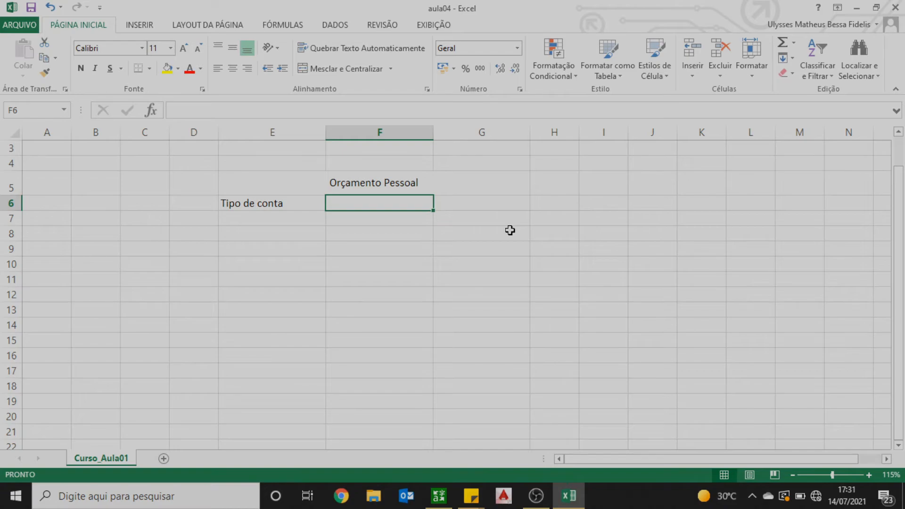
{"action": "type", "text": "Prioridade"}
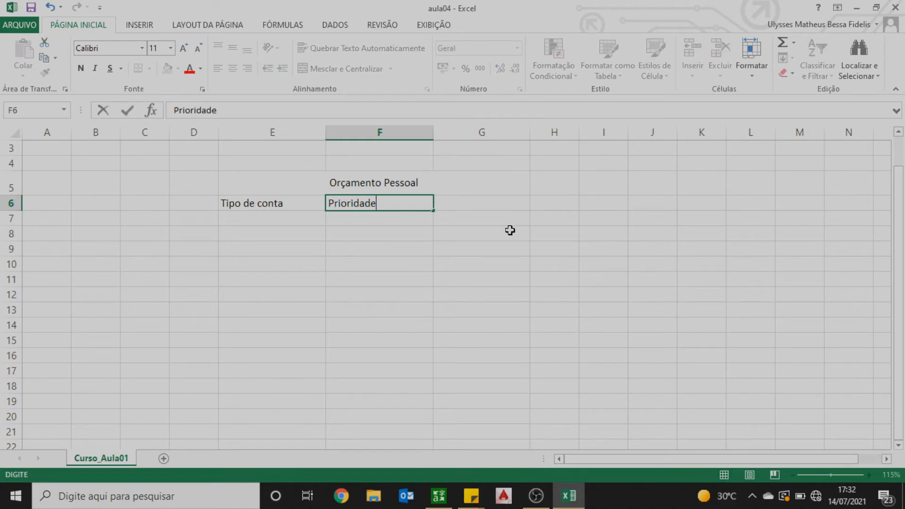
{"action": "key", "text": "Tab"}
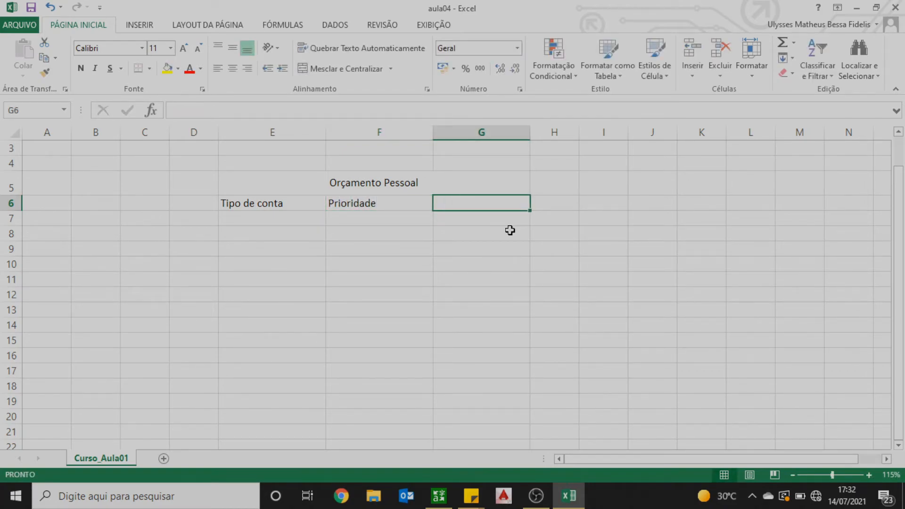
{"action": "type", "text": "Valor"}
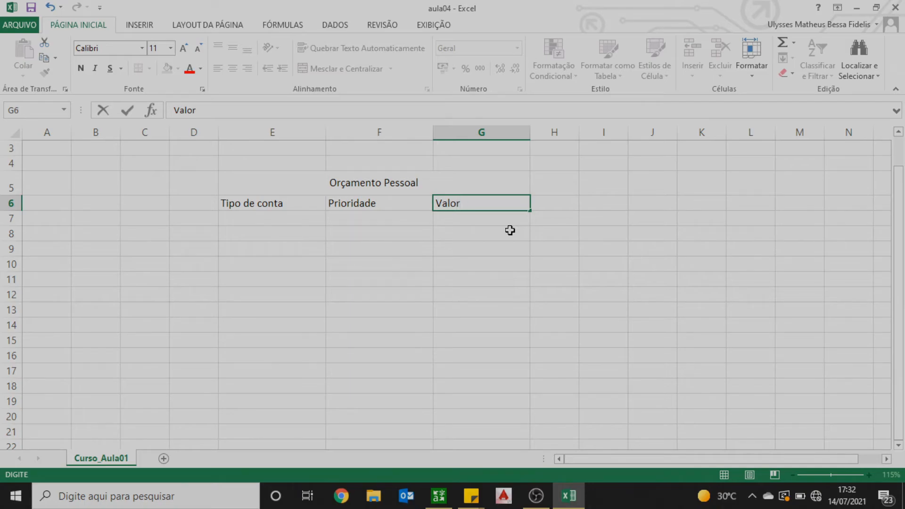
{"action": "key", "text": "Return"}
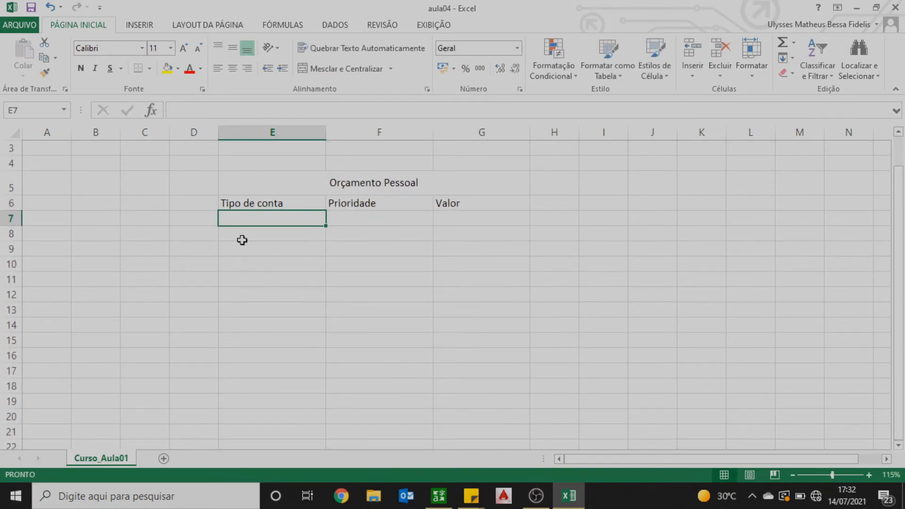
Step: Replace the first column header in E6 with "Nome"
{"action": "left_click", "coordinate": [247, 204]}
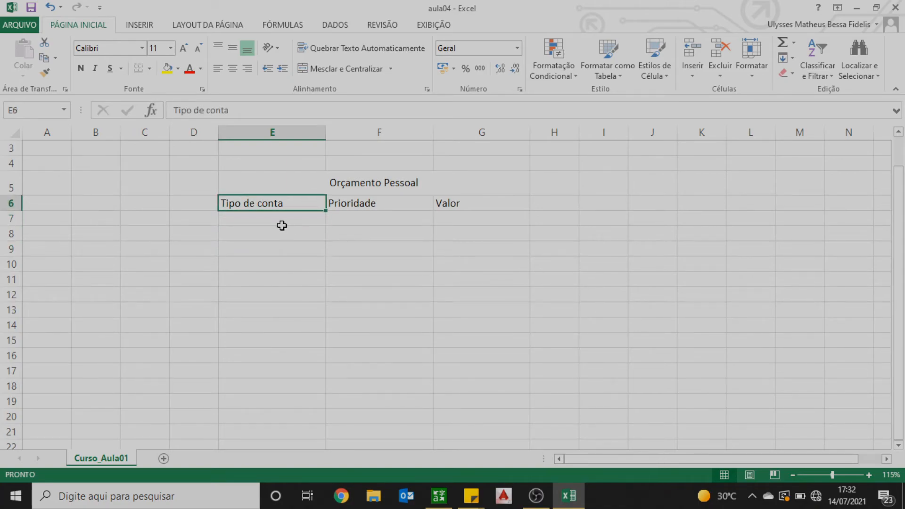
{"action": "type", "text": "Nome"}
{"action": "key", "text": "Return"}
{"action": "key", "text": "Return"}
Step: Fill in the first budget row in E7:G7 with "Conta de Luz", priority "A" and value 150
{"action": "left_click", "coordinate": [318, 221]}
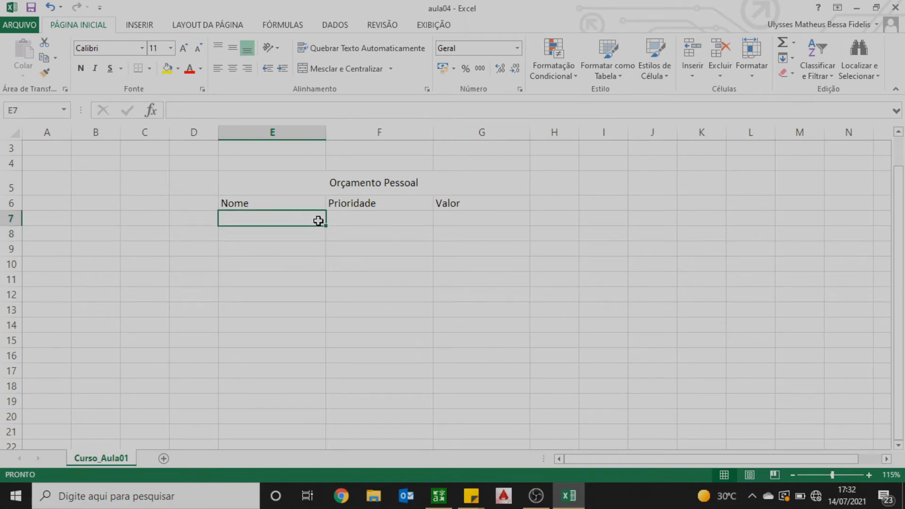
{"action": "type", "text": "Conta"}
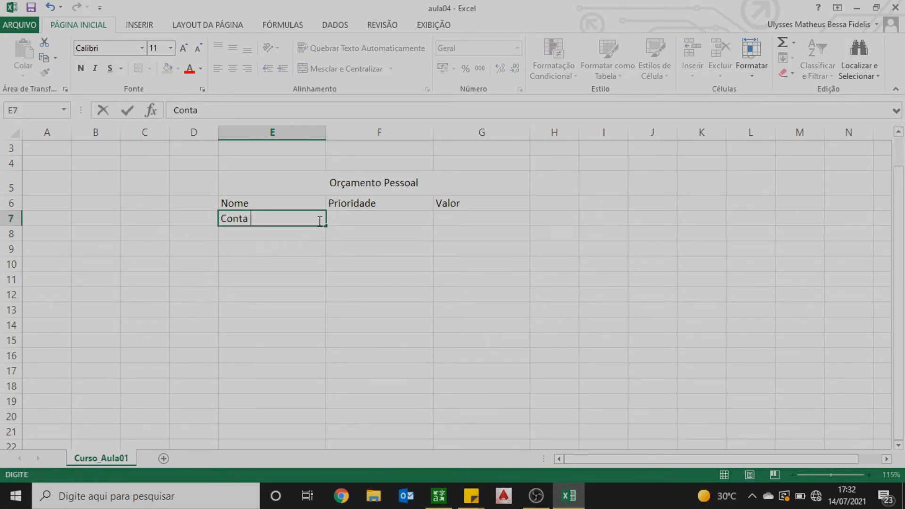
{"action": "type", "text": " de Luz"}
{"action": "key", "text": "Tab"}
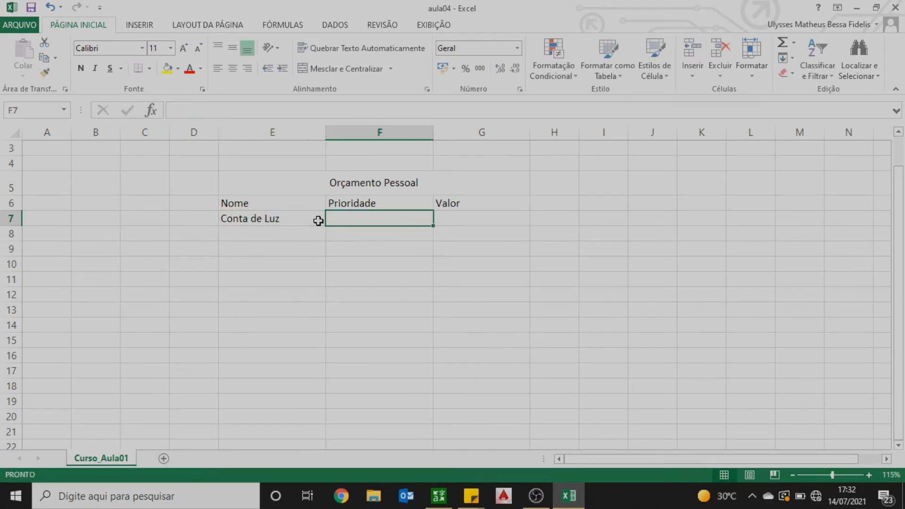
{"action": "type", "text": "A"}
{"action": "key", "text": "Tab"}
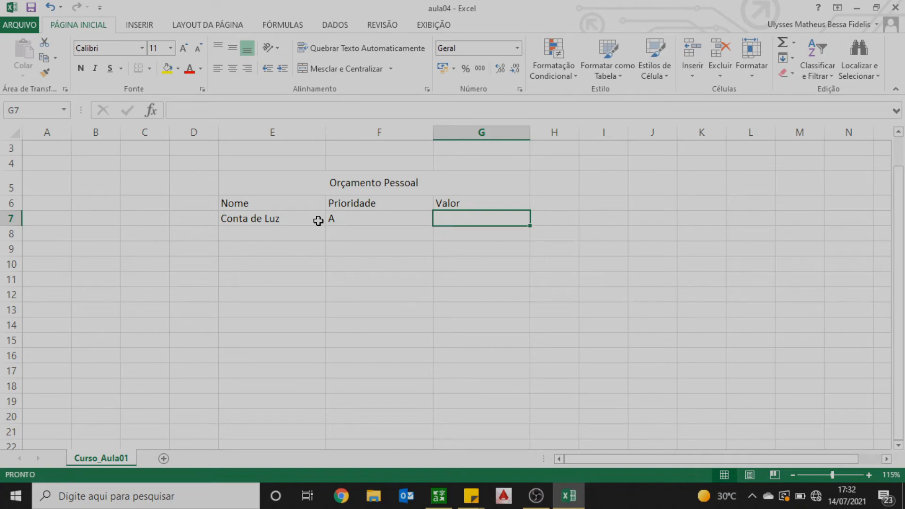
{"action": "type", "text": "150"}
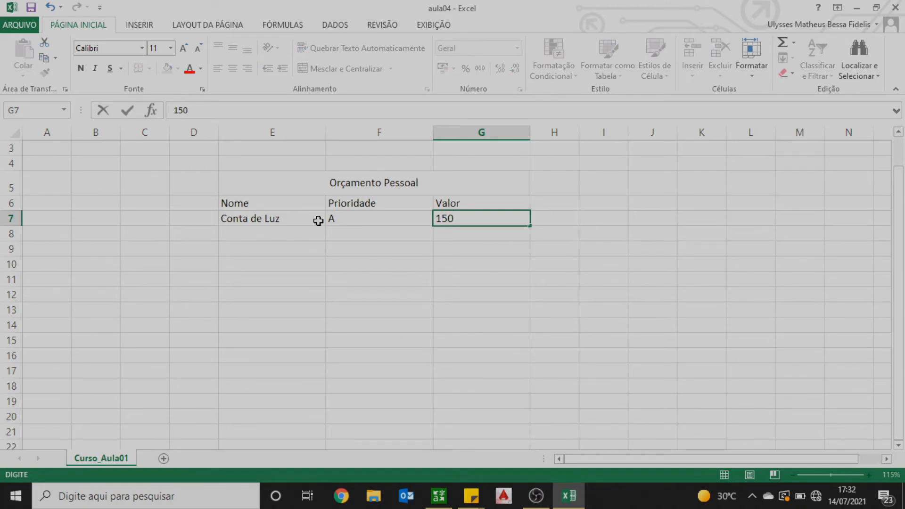
{"action": "key", "text": "Return"}
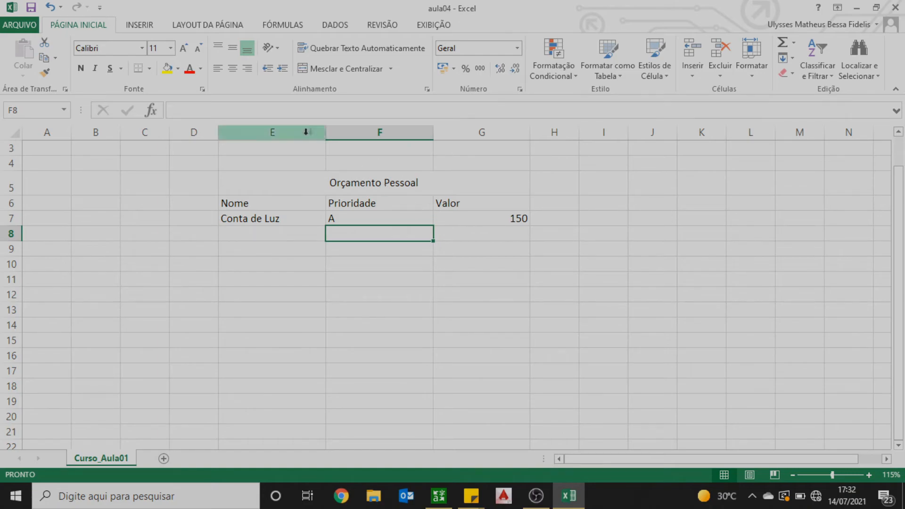
Step: Unmerge the title cells E5:G5 and widen column E far beyond the title text
{"action": "left_click", "coordinate": [303, 179]}
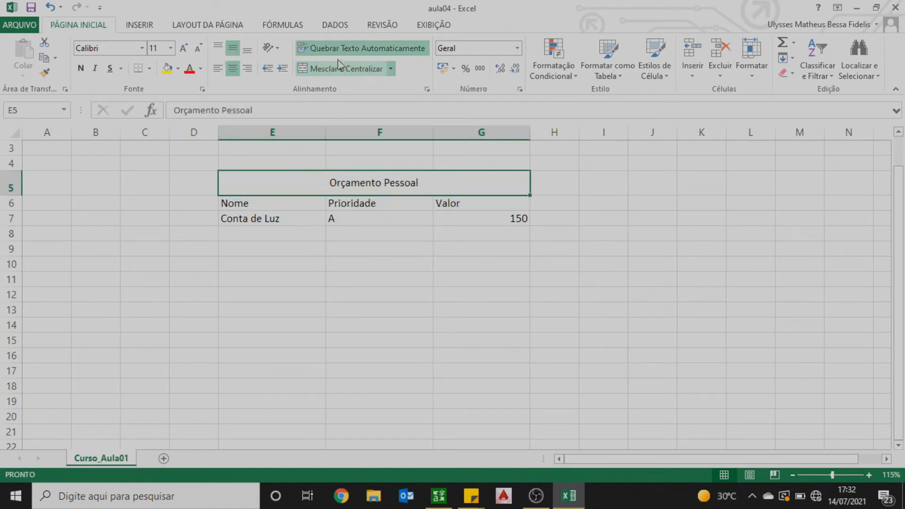
{"action": "left_click", "coordinate": [325, 74]}
{"action": "left_click", "coordinate": [281, 176]}
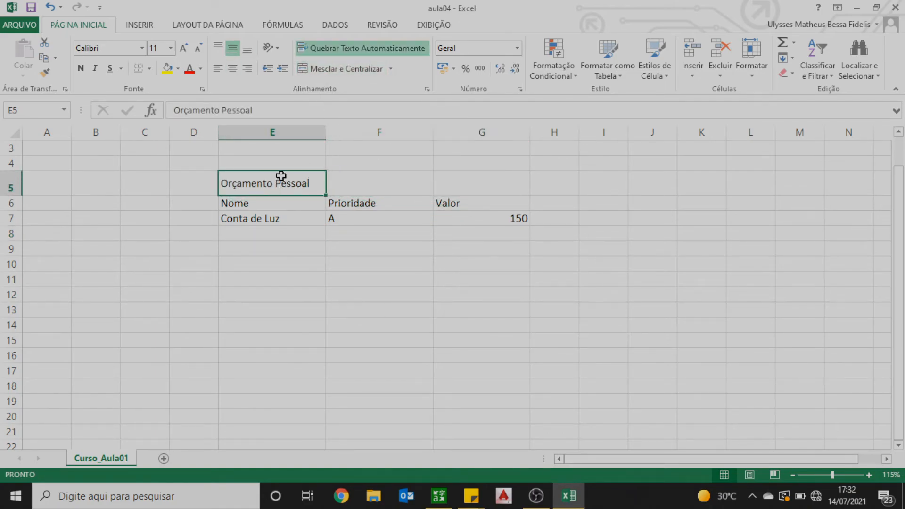
{"action": "left_click_drag", "start_coordinate": [325, 133], "coordinate": [475, 134]}
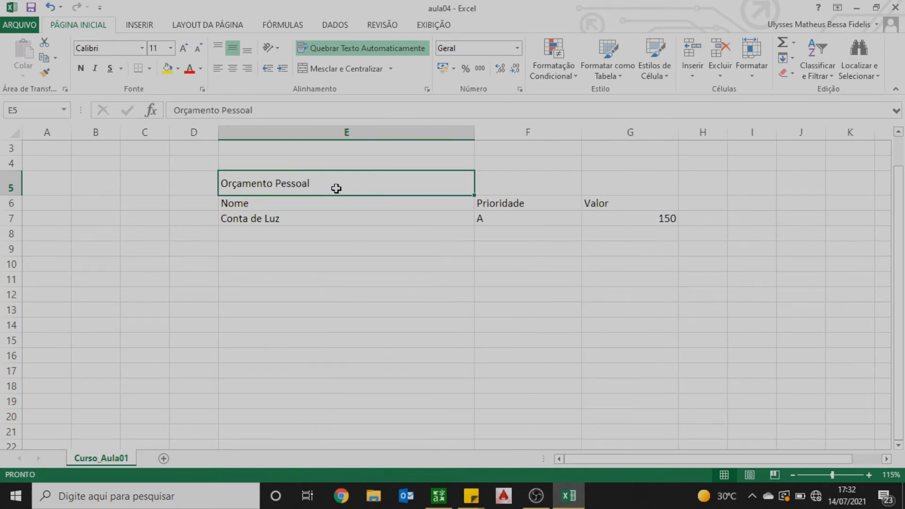
{"action": "left_click", "coordinate": [315, 263]}
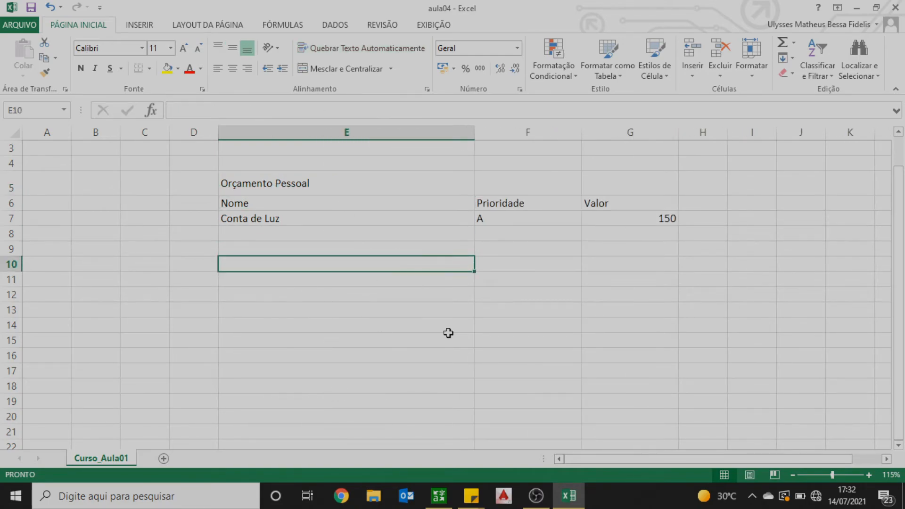
Step: Narrow column E to just beyond the title text and merge and center the title across E5:G5 again
{"action": "left_click_drag", "start_coordinate": [477, 130], "coordinate": [335, 130]}
{"action": "left_click_drag", "start_coordinate": [293, 178], "coordinate": [483, 190]}
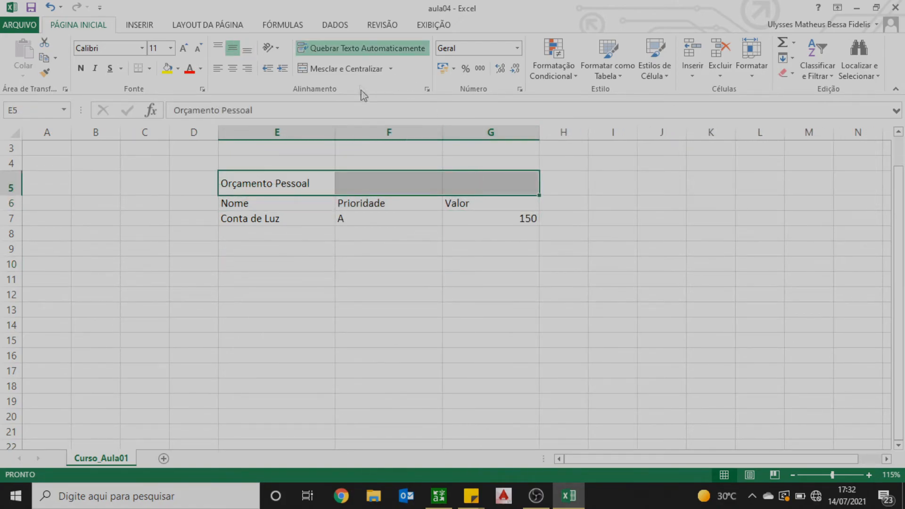
{"action": "left_click", "coordinate": [345, 69]}
Step: Examine the cells below the merged title in columns E, F and G, and compare them with the title cell
{"action": "left_click", "coordinate": [312, 220]}
{"action": "left_click_drag", "start_coordinate": [316, 246], "coordinate": [306, 386]}
{"action": "left_click_drag", "start_coordinate": [394, 252], "coordinate": [395, 387]}
{"action": "left_click_drag", "start_coordinate": [502, 206], "coordinate": [483, 344]}
{"action": "left_click", "coordinate": [371, 232]}
{"action": "left_click", "coordinate": [310, 183]}
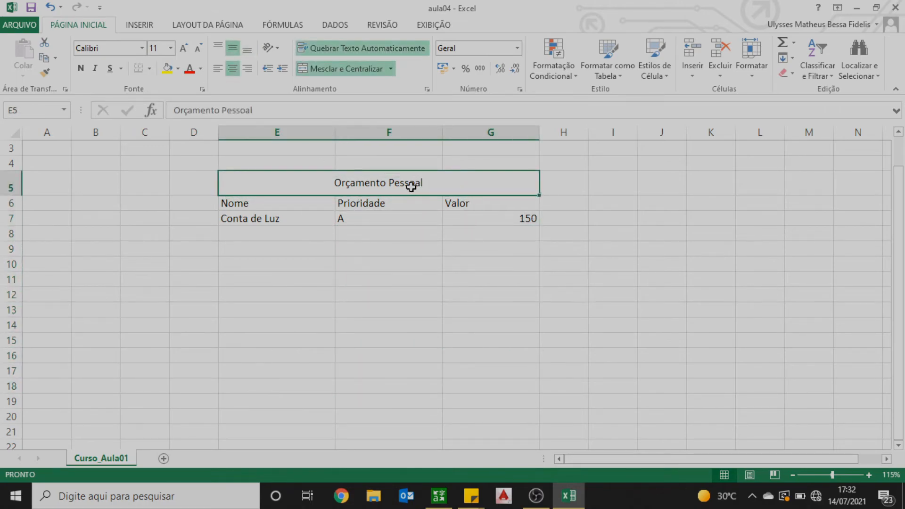
Step: Examine the Prioridade column from its header in F6 down through the empty cells beneath the title
{"action": "left_click", "coordinate": [387, 230]}
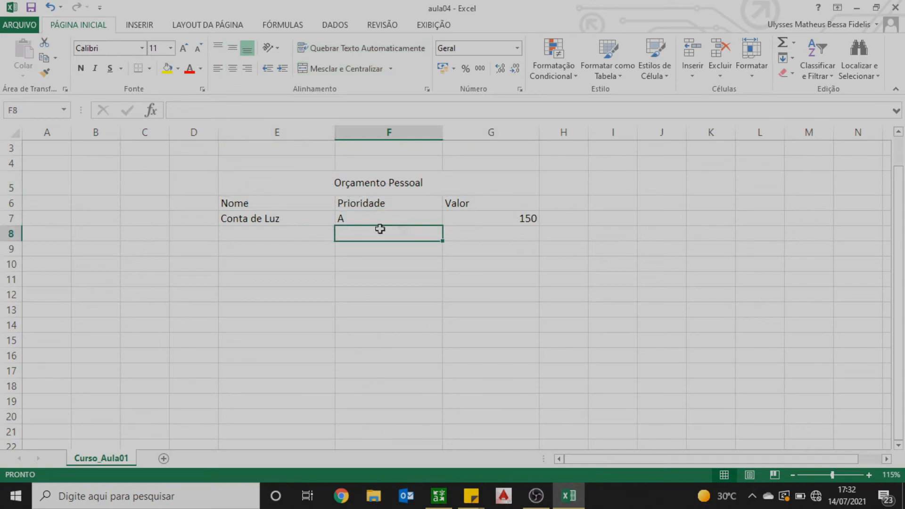
{"action": "left_click_drag", "start_coordinate": [366, 219], "coordinate": [367, 331]}
{"action": "left_click", "coordinate": [324, 282]}
{"action": "left_click_drag", "start_coordinate": [368, 207], "coordinate": [380, 354]}
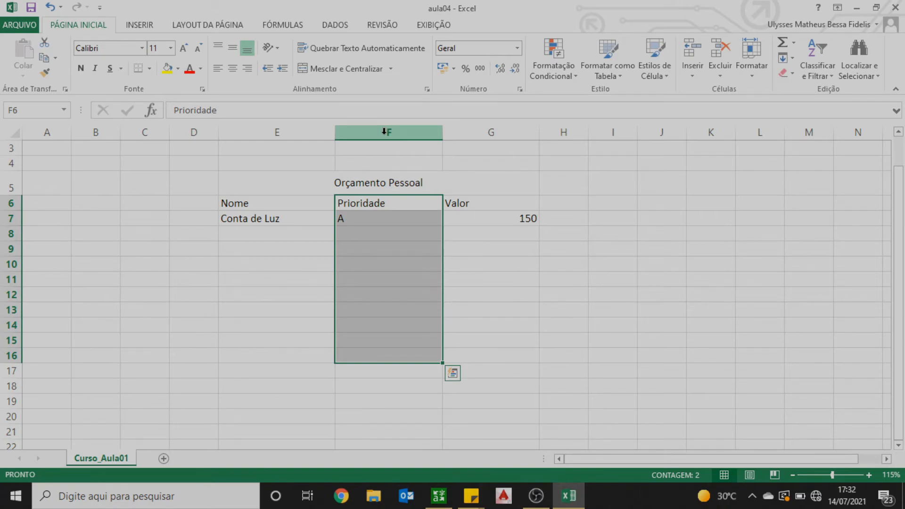
{"action": "left_click", "coordinate": [390, 236]}
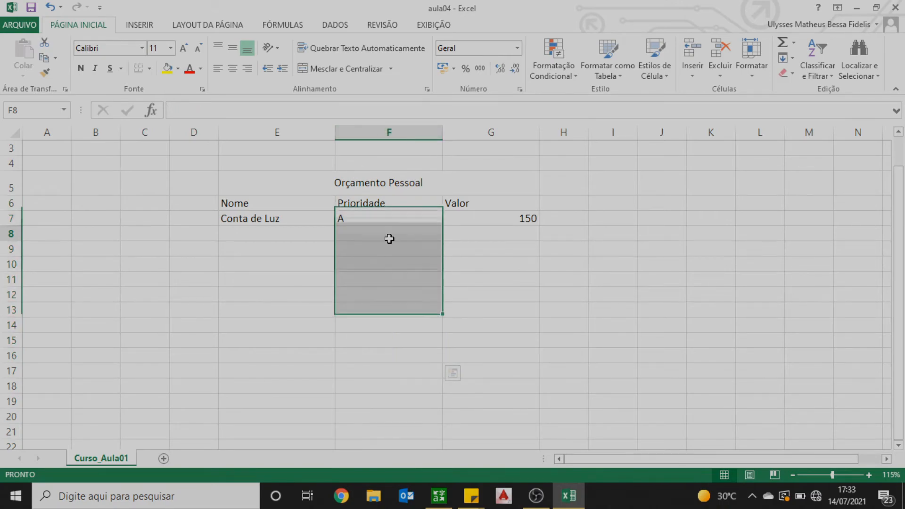
{"action": "left_click", "coordinate": [366, 180]}
{"action": "left_click", "coordinate": [369, 218]}
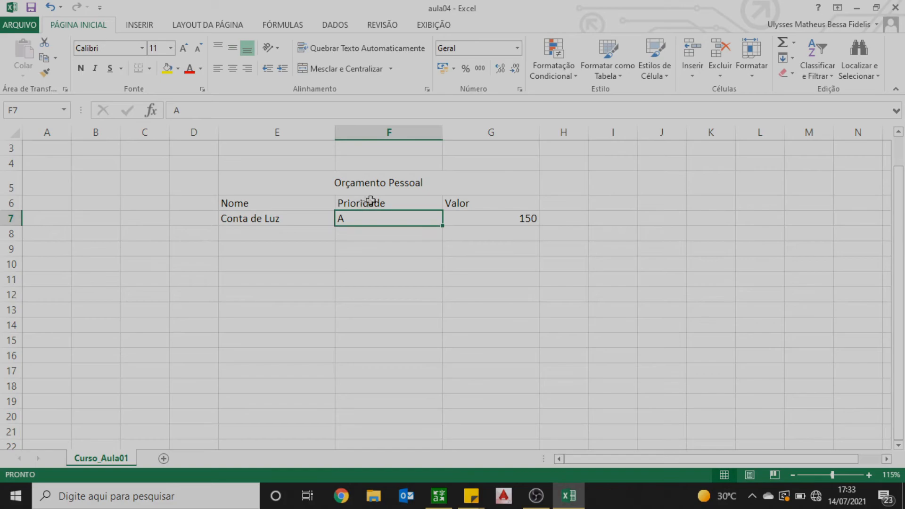
{"action": "left_click", "coordinate": [410, 199]}
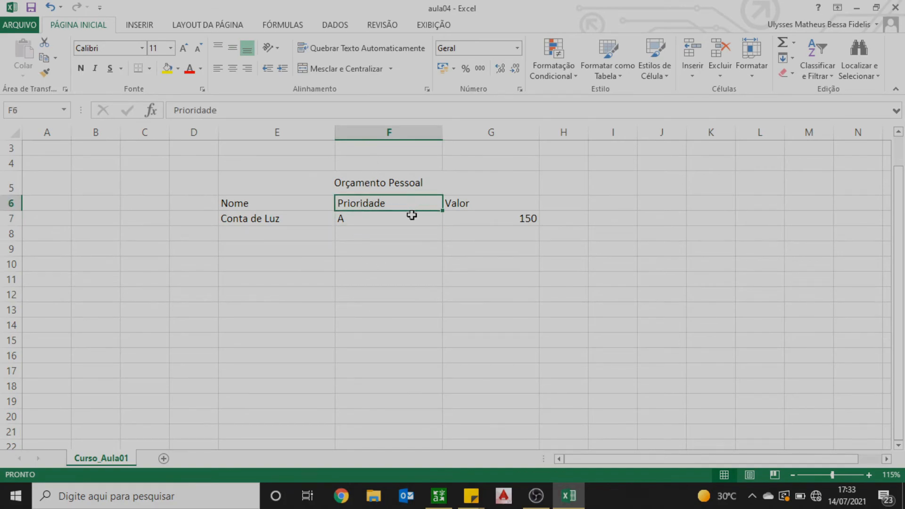
Step: Insert a new column before the Prioridade column in the budget table
{"action": "right_click", "coordinate": [364, 129]}
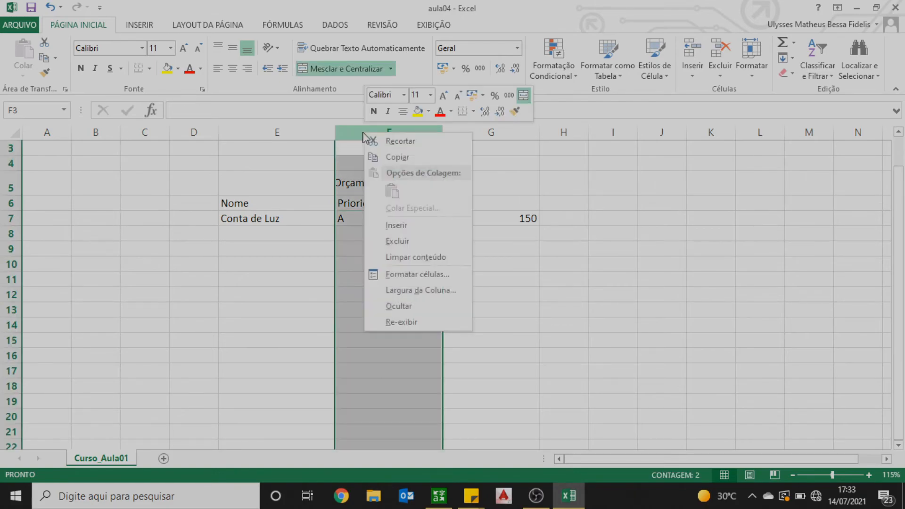
{"action": "left_click", "coordinate": [409, 226]}
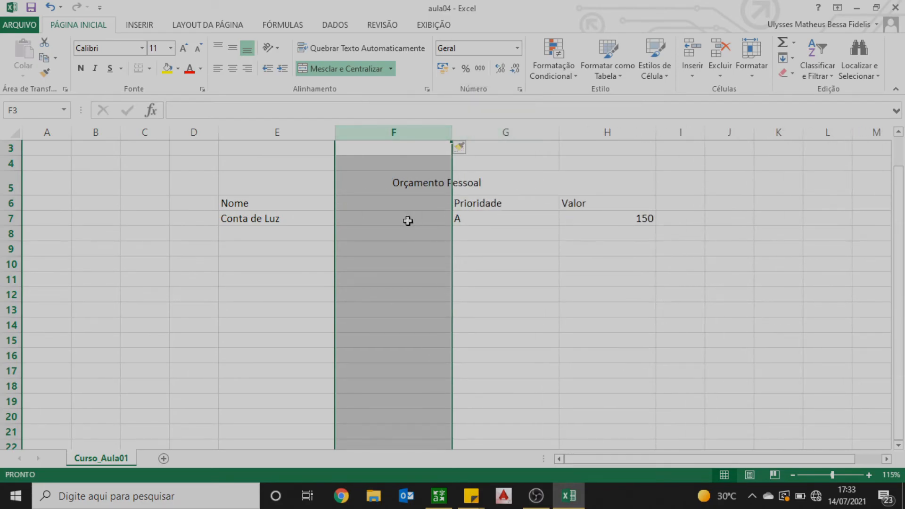
{"action": "scroll", "coordinate": [380, 272], "scroll_direction": "up", "scroll_amount": 1}
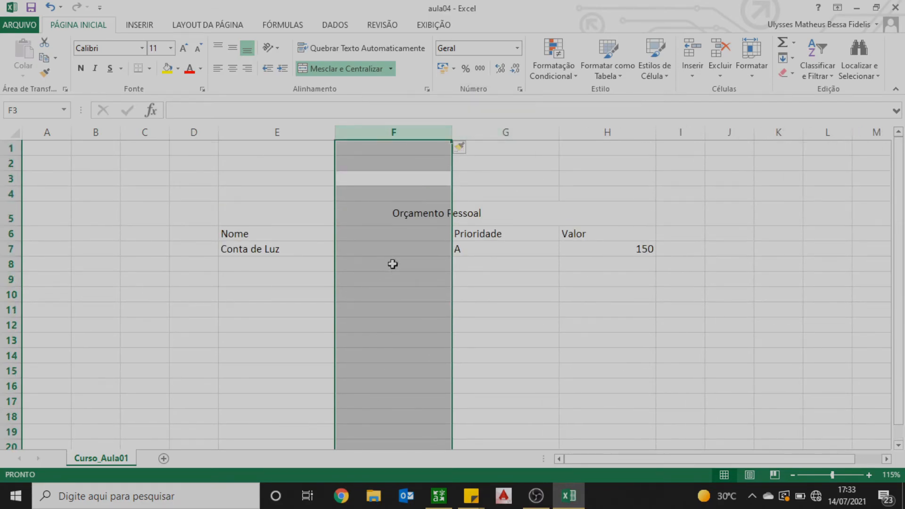
{"action": "left_click", "coordinate": [390, 266]}
Step: Enter the header "Observação" in F6 of the empty column between Nome and Prioridade
{"action": "scroll", "coordinate": [380, 243], "scroll_direction": "down", "scroll_amount": 1}
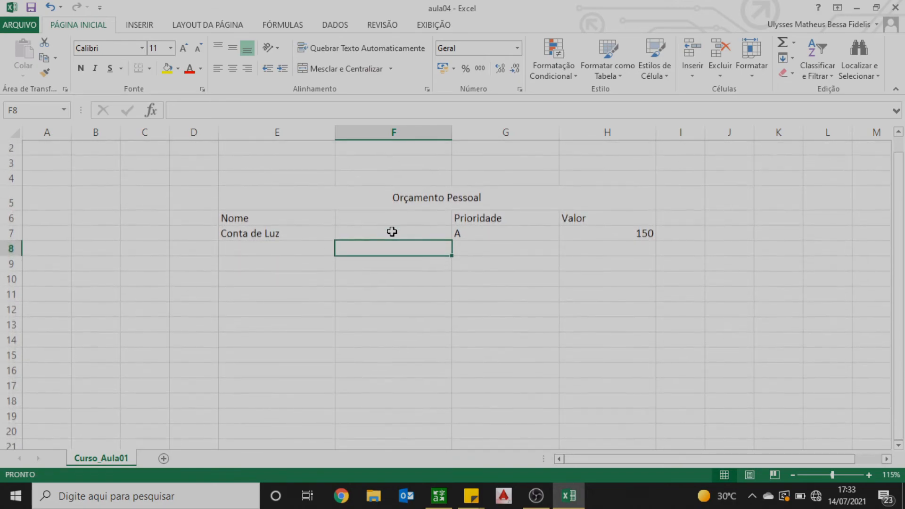
{"action": "mouse_move", "coordinate": [387, 219]}
{"action": "left_mouse_down"}
{"action": "mouse_move", "coordinate": [412, 420]}
{"action": "mouse_move", "coordinate": [377, 240]}
{"action": "mouse_move", "coordinate": [395, 214]}
{"action": "mouse_move", "coordinate": [392, 222]}
{"action": "left_mouse_up"}
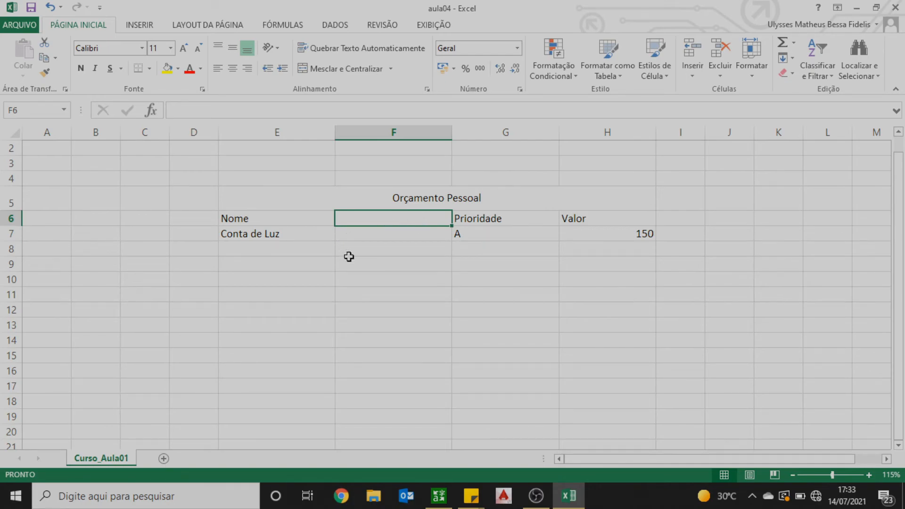
{"action": "type", "text": "Observação"}
{"action": "key", "text": "Return"}
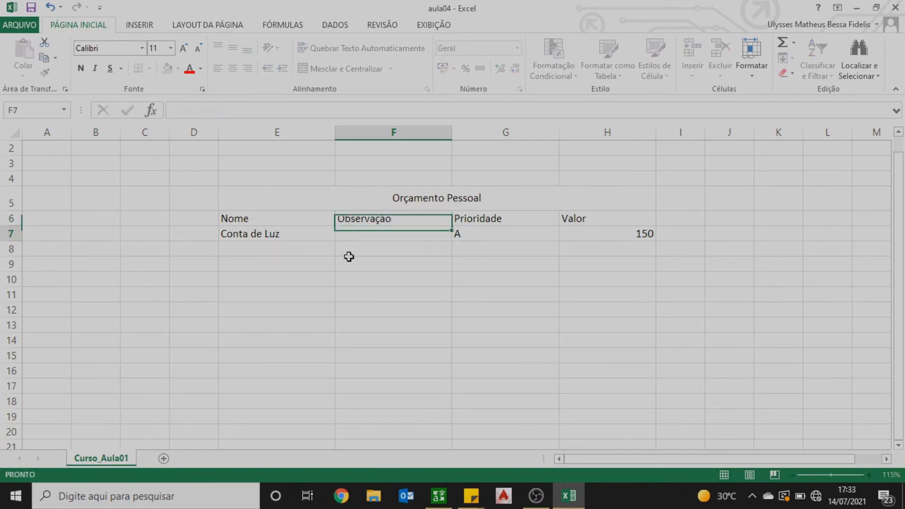
{"action": "key", "text": "Return"}
{"action": "left_click", "coordinate": [359, 213]}
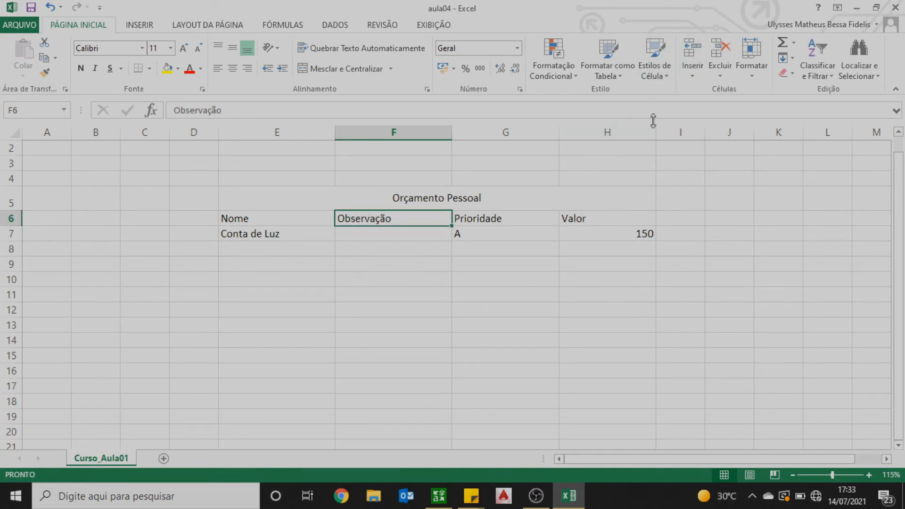
Step: Insert a new column before the Valor column in the budget table
{"action": "left_click", "coordinate": [627, 126]}
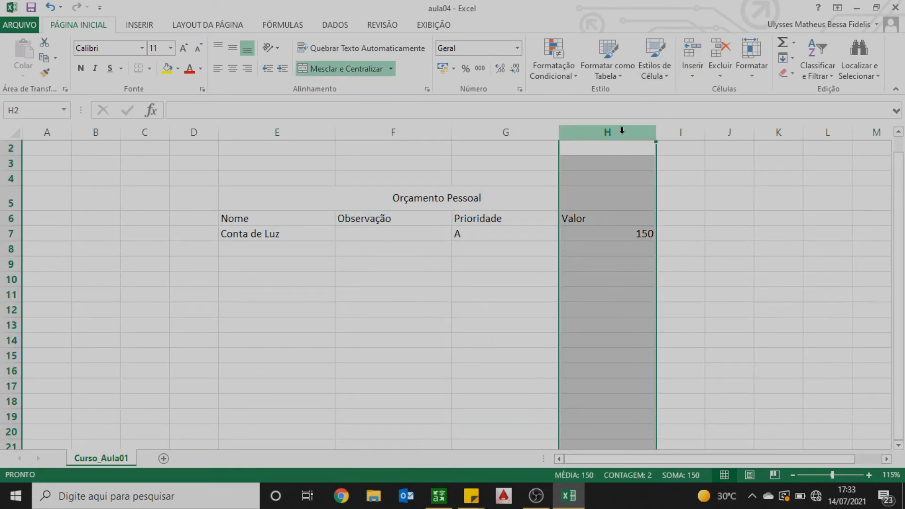
{"action": "right_click", "coordinate": [622, 132]}
{"action": "left_click", "coordinate": [658, 228]}
Step: Move the Valor header and its amount from I6:I7 into the empty cells H6:H7
{"action": "left_click_drag", "start_coordinate": [626, 218], "coordinate": [623, 235]}
{"action": "left_click_drag", "start_coordinate": [717, 223], "coordinate": [649, 228]}
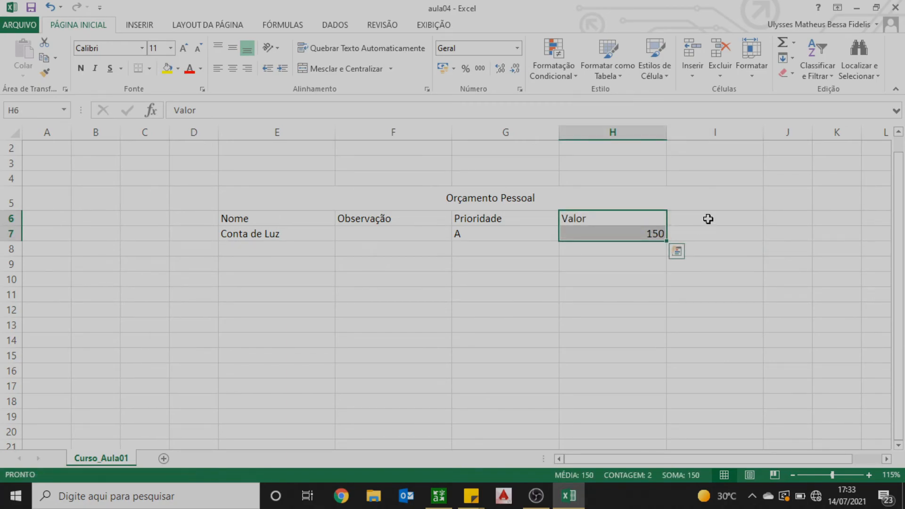
{"action": "left_click_drag", "start_coordinate": [709, 219], "coordinate": [706, 231]}
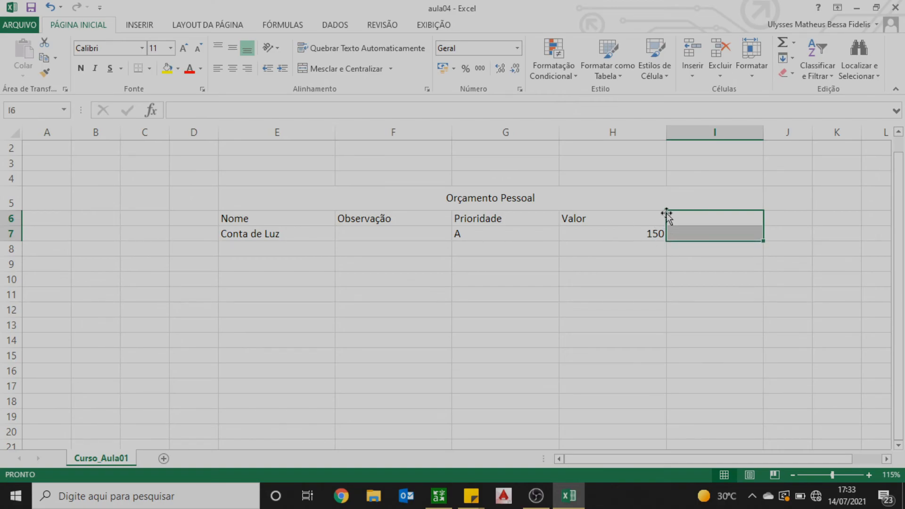
Step: Enter the header "Observação" in I6, following the Valor header
{"action": "left_click", "coordinate": [724, 219]}
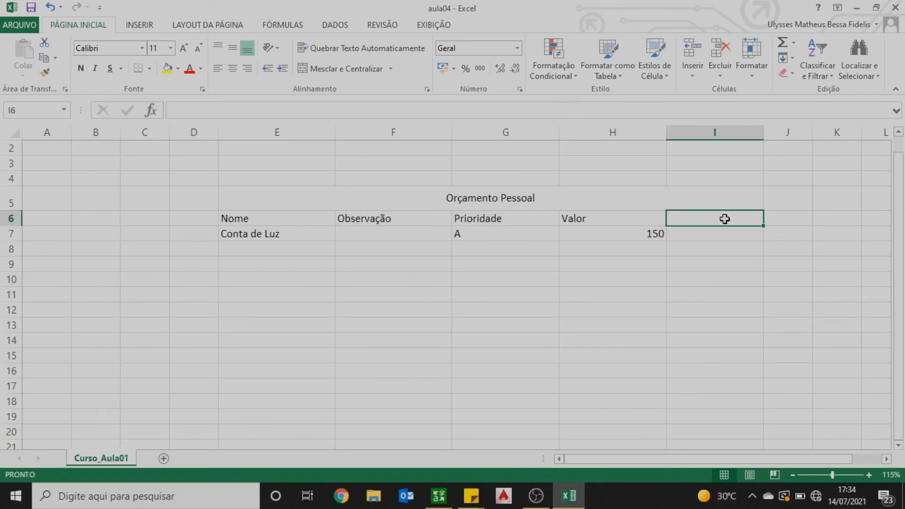
{"action": "type", "text": "Observação"}
{"action": "key", "text": "Return"}
{"action": "left_click", "coordinate": [712, 221]}
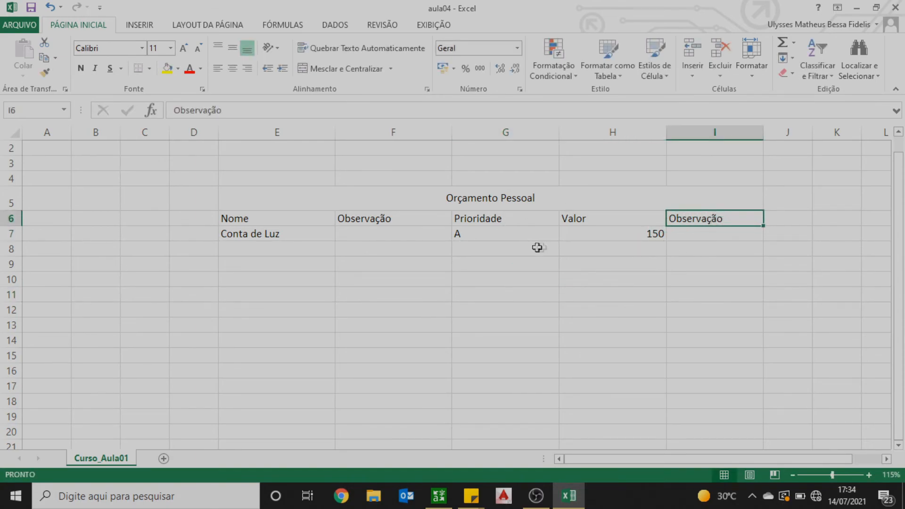
Step: Delete the Observação column F located between Nome and Prioridade
{"action": "left_click", "coordinate": [410, 222]}
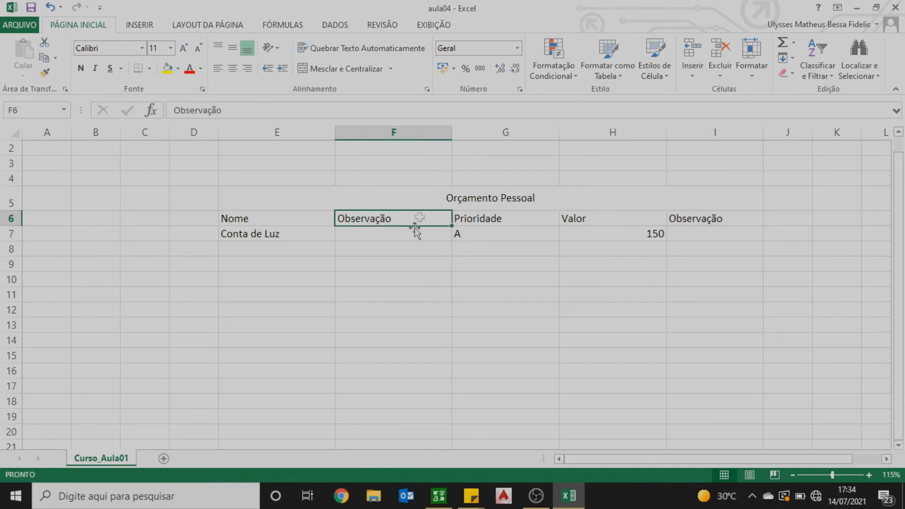
{"action": "left_click", "coordinate": [393, 132]}
{"action": "right_click", "coordinate": [394, 132]}
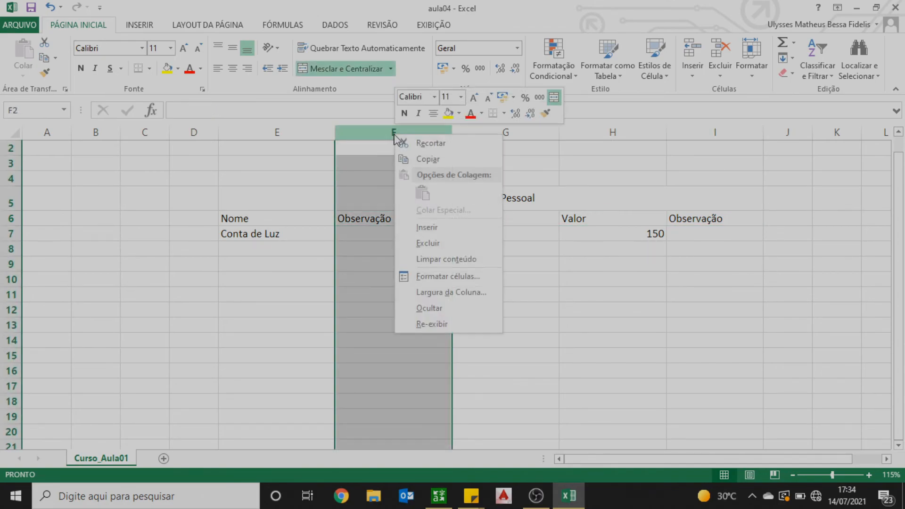
{"action": "left_click", "coordinate": [437, 243]}
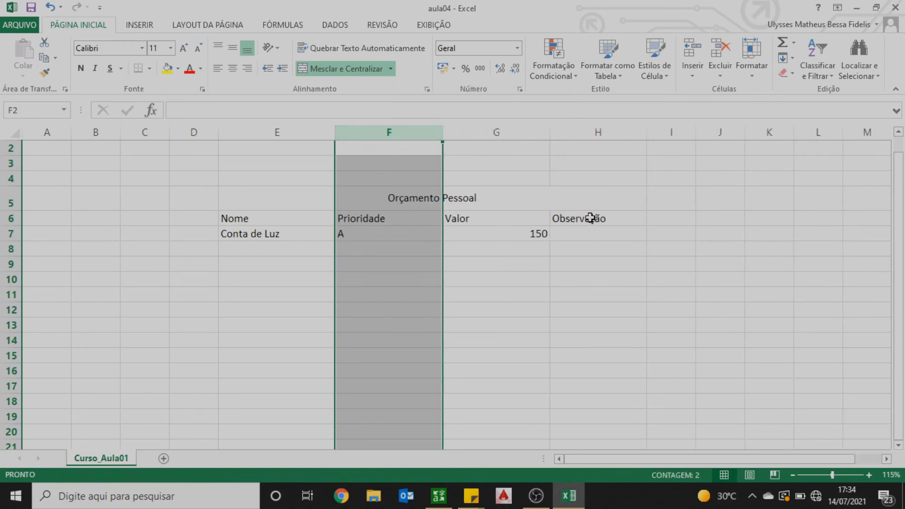
{"action": "left_click", "coordinate": [592, 220]}
{"action": "left_click", "coordinate": [427, 254]}
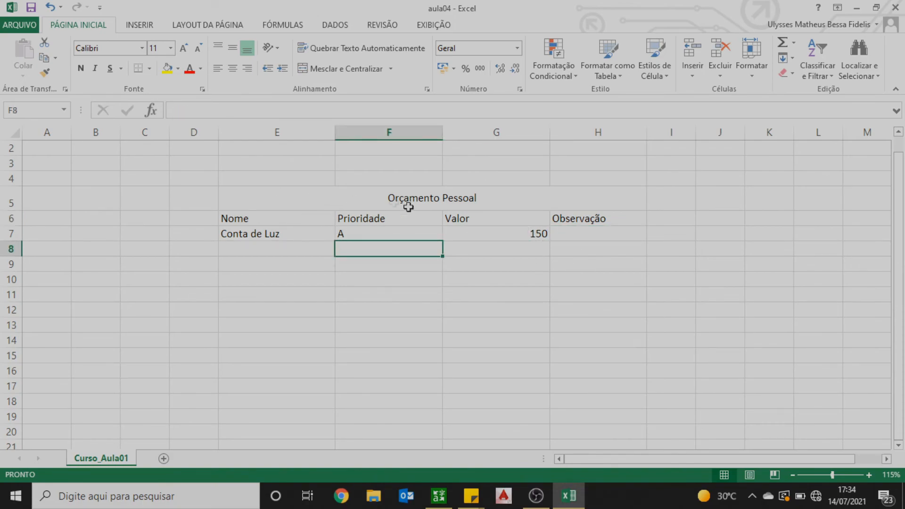
Step: Fill the merged title and the header row, E5:H6, with a gray theme color
{"action": "left_click", "coordinate": [312, 201]}
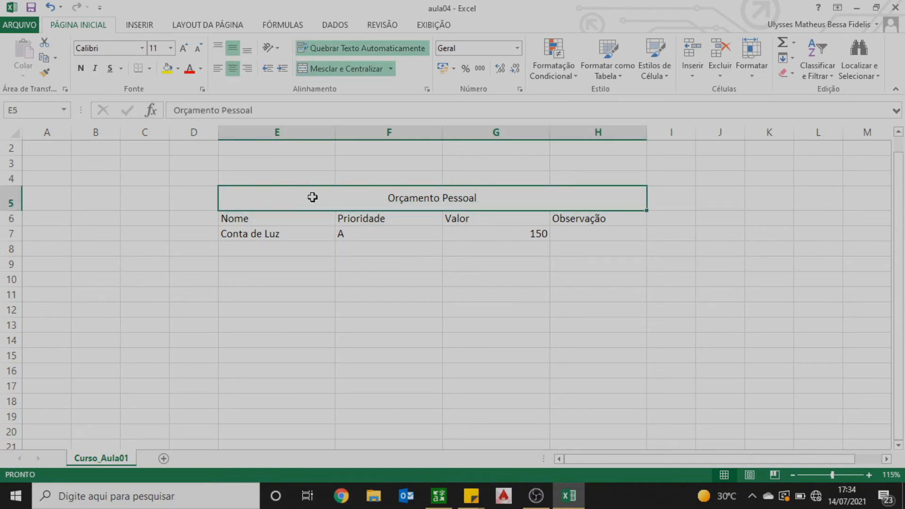
{"action": "left_click_drag", "start_coordinate": [314, 208], "coordinate": [313, 213]}
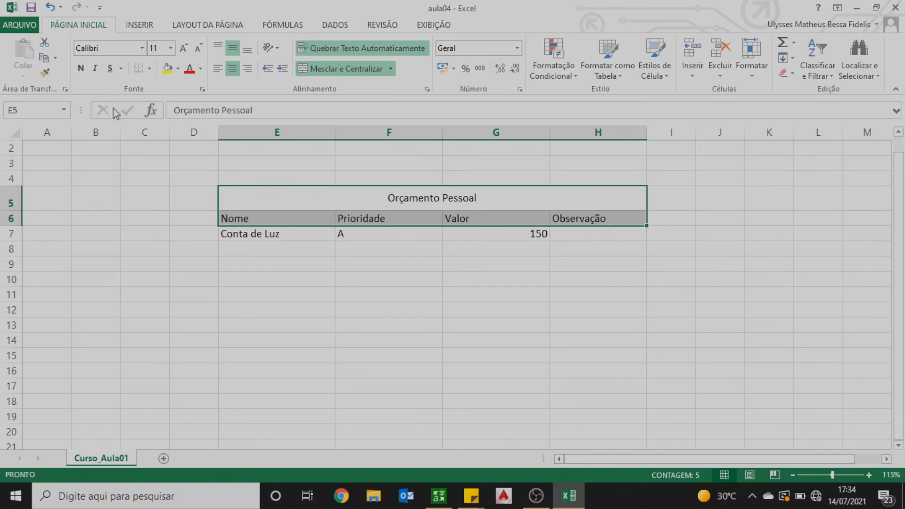
{"action": "left_click", "coordinate": [178, 71]}
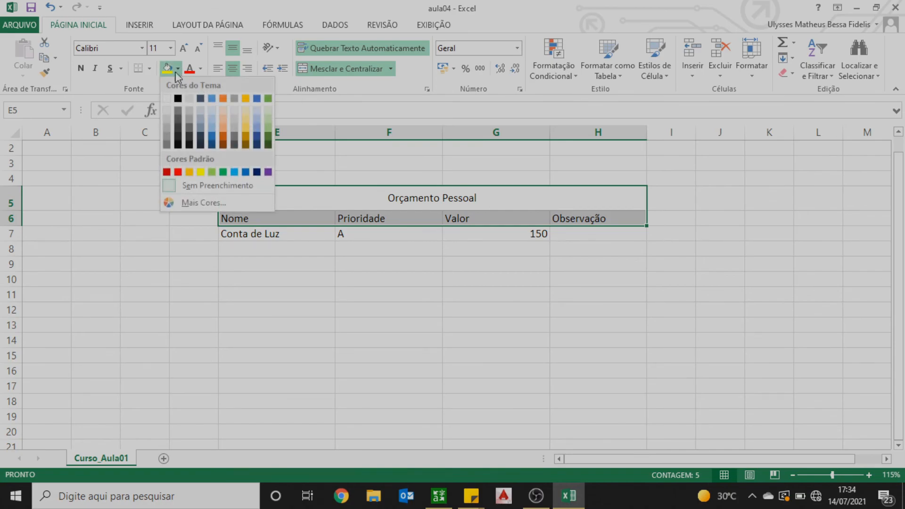
{"action": "left_click", "coordinate": [191, 112]}
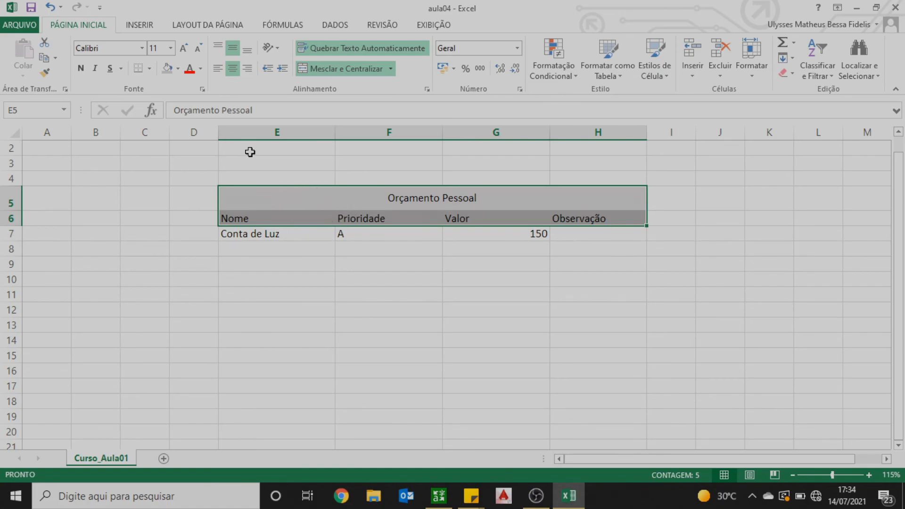
{"action": "left_click", "coordinate": [296, 249]}
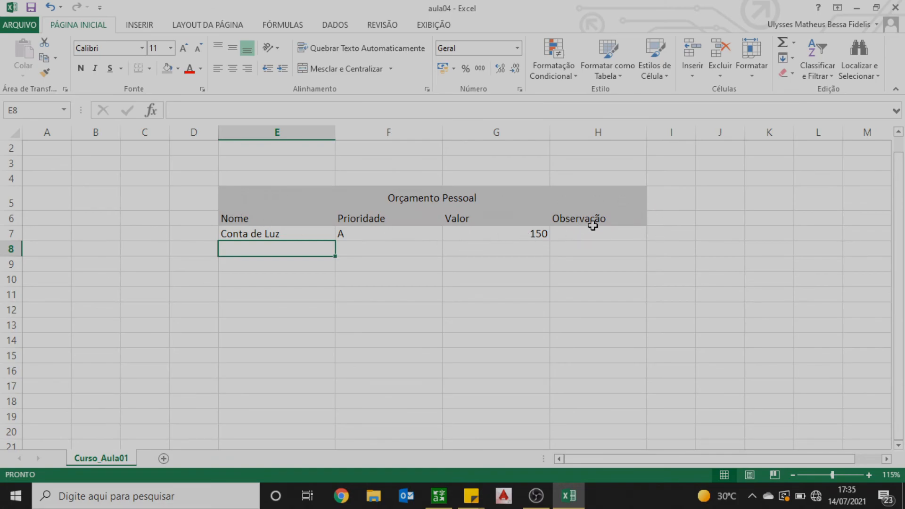
Step: Apply all borders (Todas as bordas) to the title and header rows in E5:H6
{"action": "left_click_drag", "start_coordinate": [622, 197], "coordinate": [579, 215]}
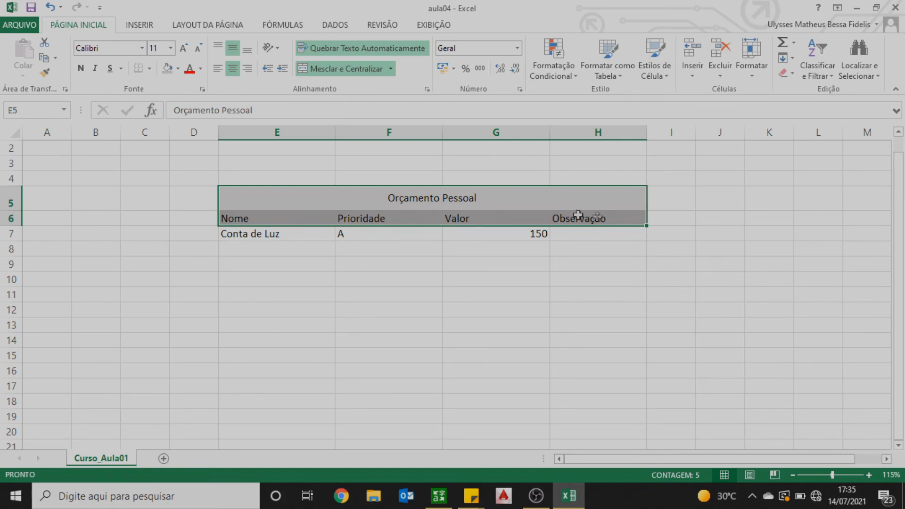
{"action": "left_click", "coordinate": [150, 69]}
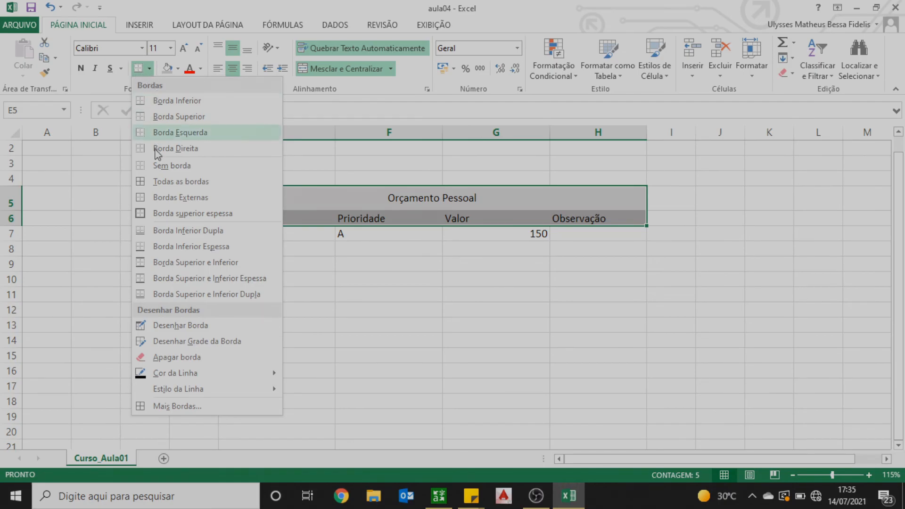
{"action": "left_click", "coordinate": [182, 182]}
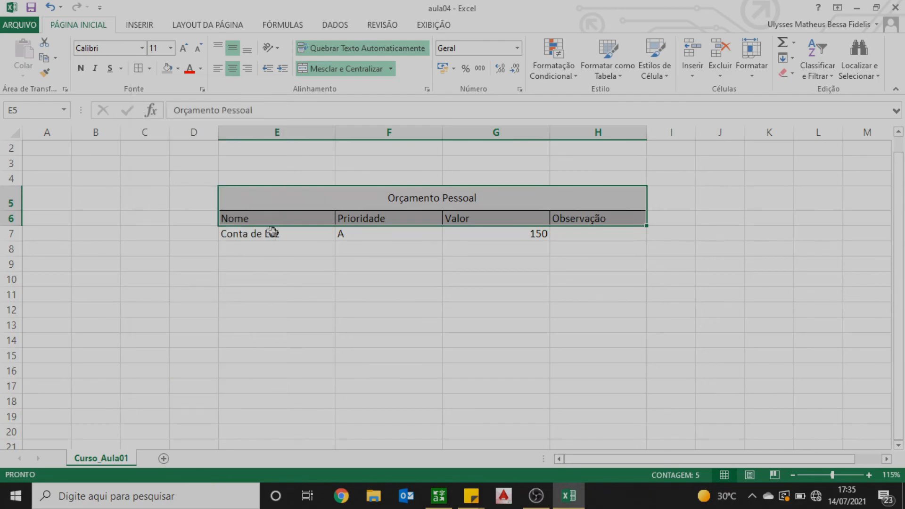
{"action": "left_click", "coordinate": [358, 275]}
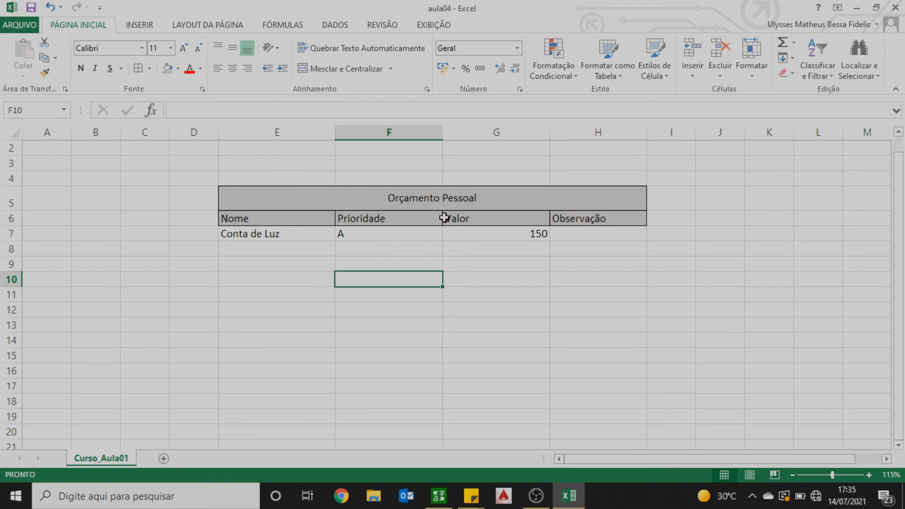
{"action": "left_click", "coordinate": [455, 267]}
{"action": "scroll", "coordinate": [398, 236], "scroll_direction": "down", "scroll_amount": 1}
{"action": "scroll", "coordinate": [398, 235], "scroll_direction": "up", "scroll_amount": 1}
{"action": "key", "text": "Down"}
{"action": "key", "text": "Down"}
{"action": "key", "text": "Down"}
{"action": "key", "text": "Down"}
{"action": "key", "text": "Down"}
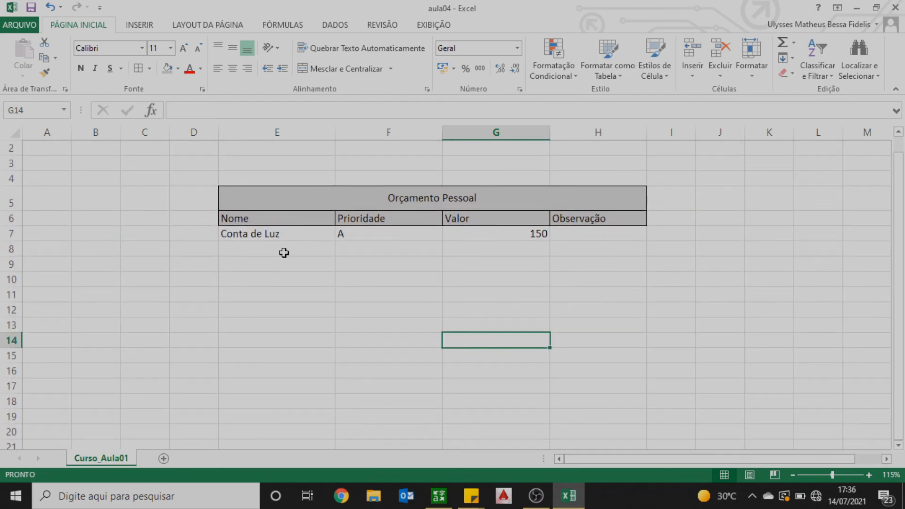
Step: Add the items "Carro" in E8 and "Casa" in E9 of the Nome column
{"action": "left_click", "coordinate": [285, 248]}
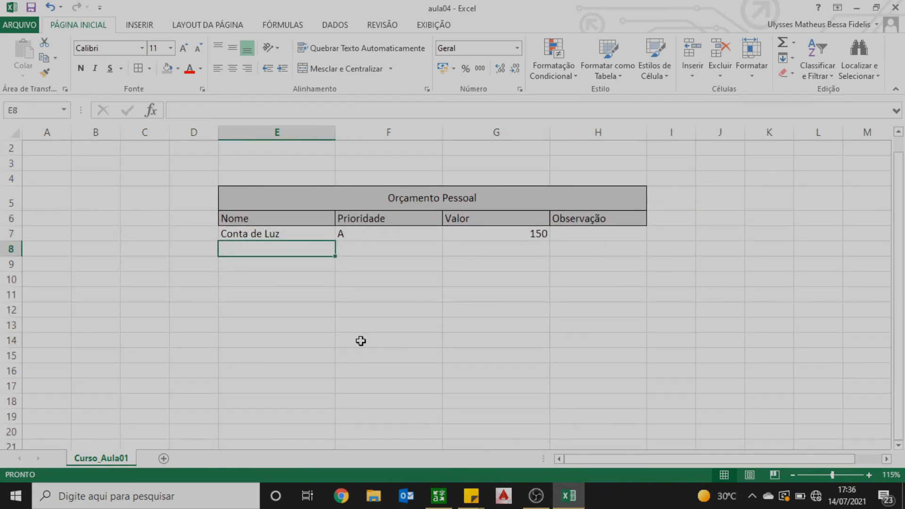
{"action": "scroll", "coordinate": [331, 342], "scroll_direction": "up", "scroll_amount": 1}
{"action": "type", "text": "Carro"}
{"action": "key", "text": "Return"}
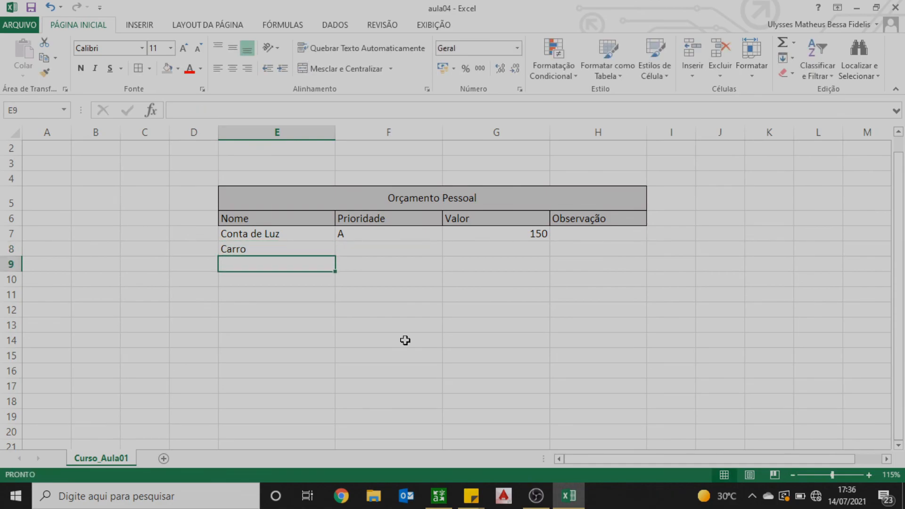
{"action": "type", "text": "Casa"}
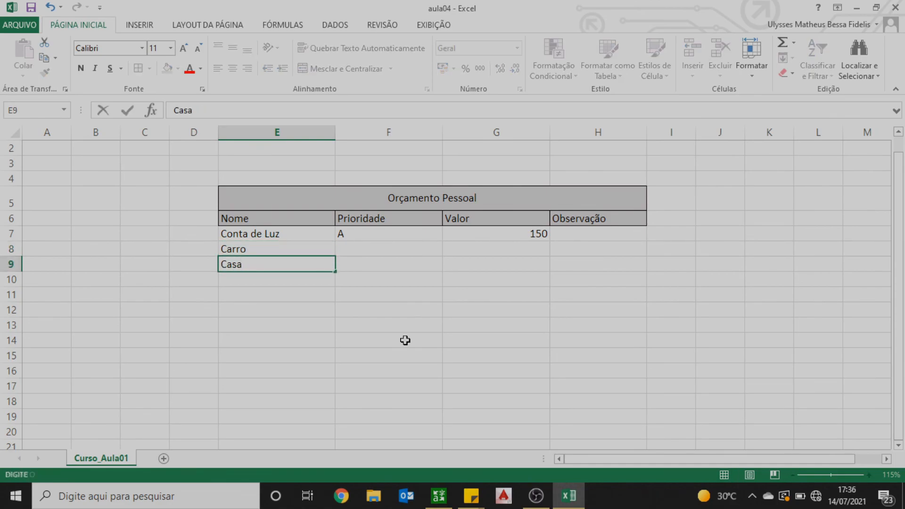
{"action": "key", "text": "Return"}
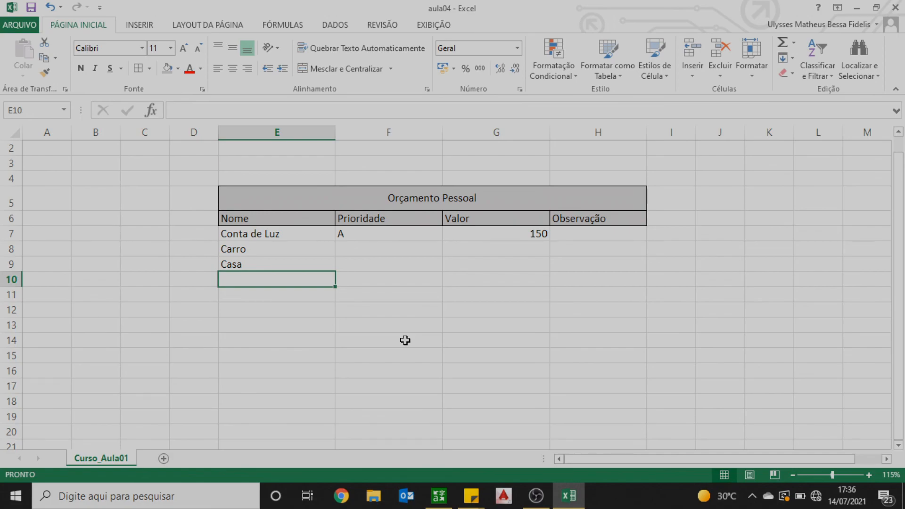
Step: Enter 700 as the Valor of the Carro item in G8
{"action": "left_click", "coordinate": [384, 234]}
{"action": "left_click", "coordinate": [389, 263]}
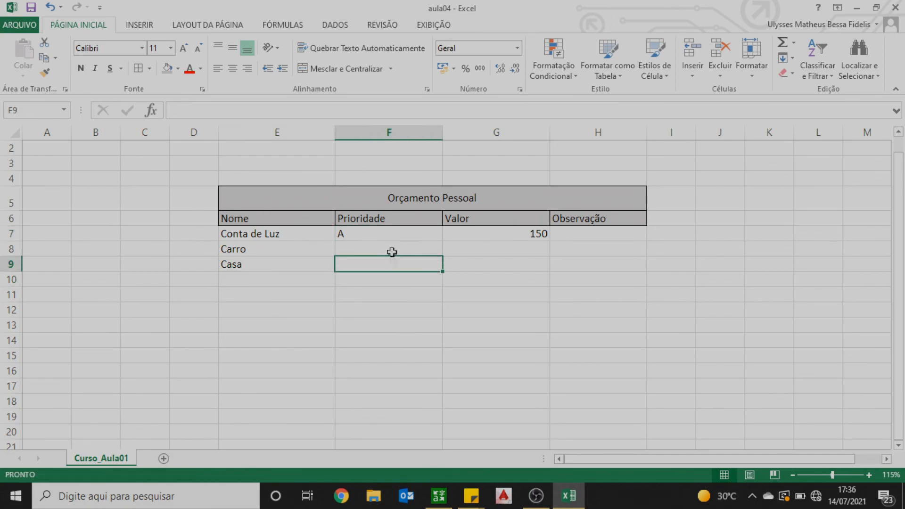
{"action": "left_click", "coordinate": [385, 218]}
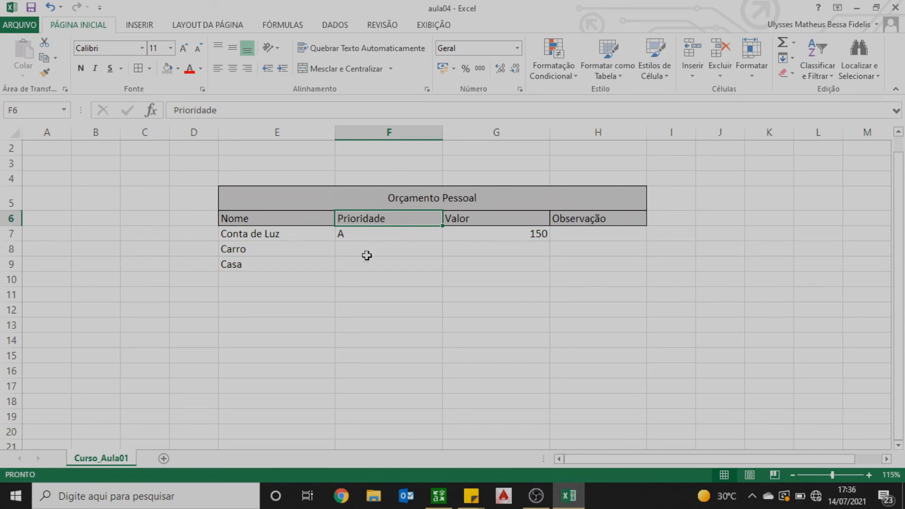
{"action": "left_click", "coordinate": [499, 250]}
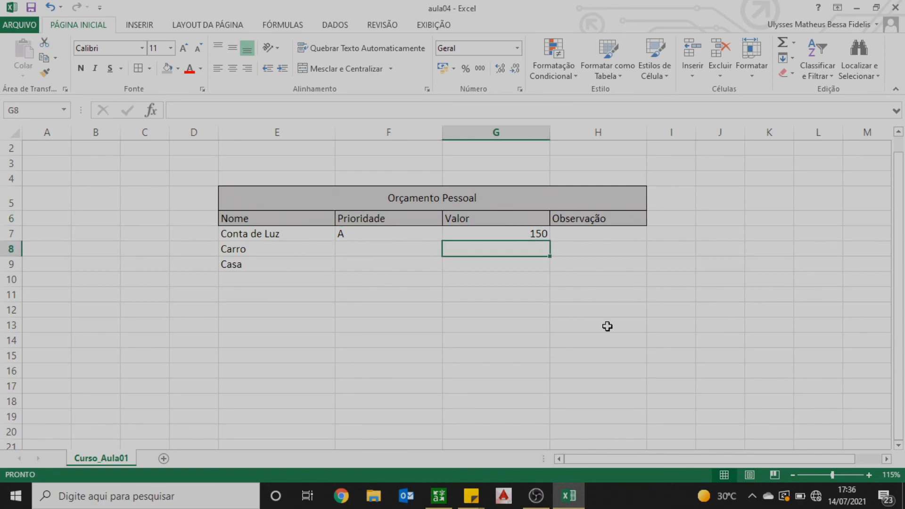
{"action": "type", "text": "700"}
{"action": "key", "text": "Return"}
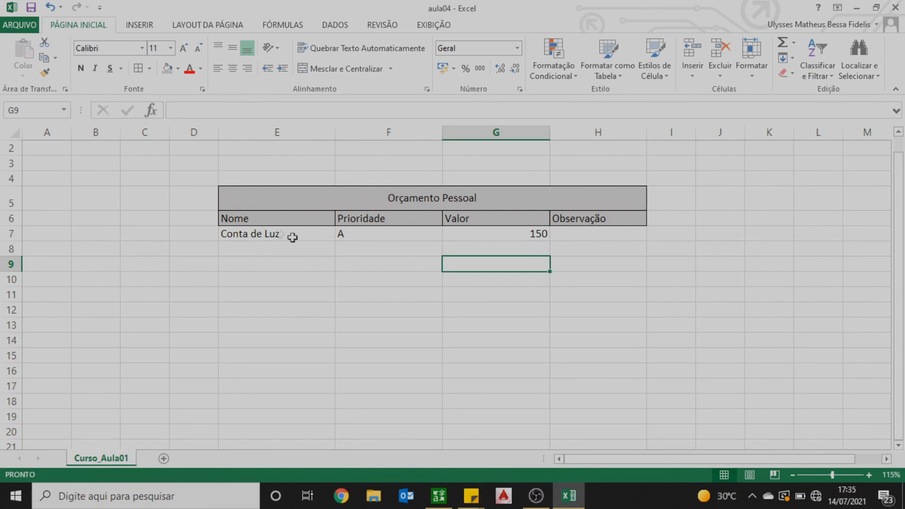
{"action": "left_click", "coordinate": [274, 235]}
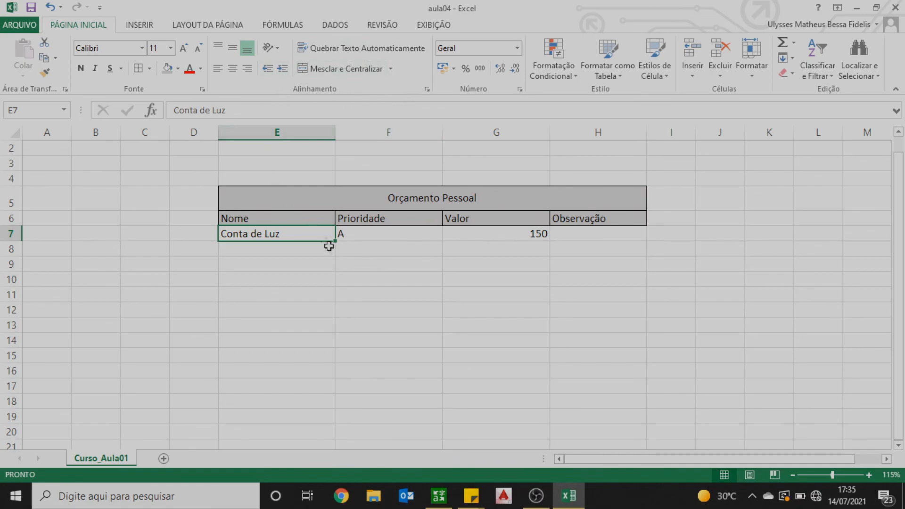
{"action": "left_click", "coordinate": [372, 218]}
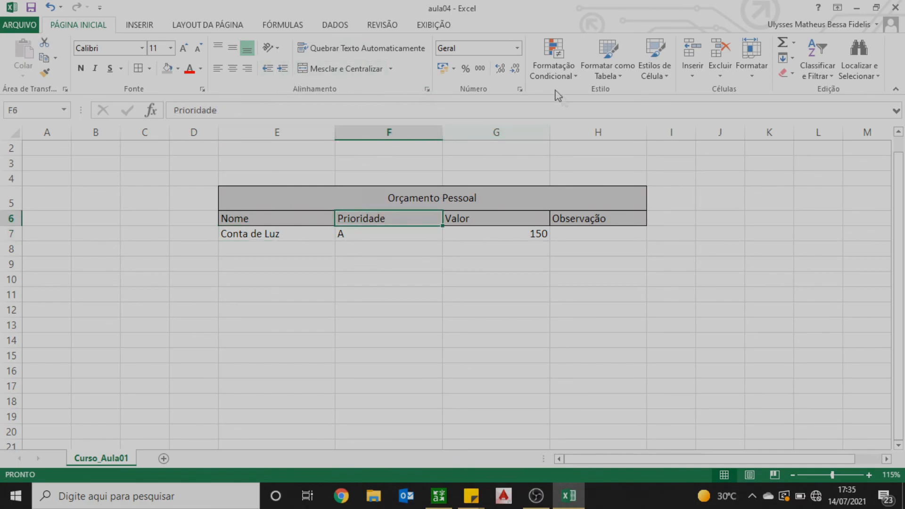
{"action": "left_click", "coordinate": [507, 235]}
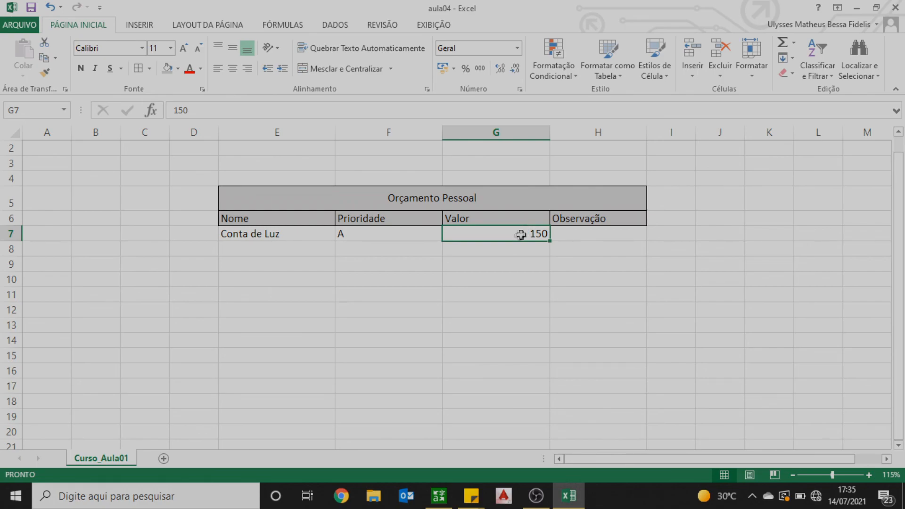
{"action": "left_click", "coordinate": [501, 261]}
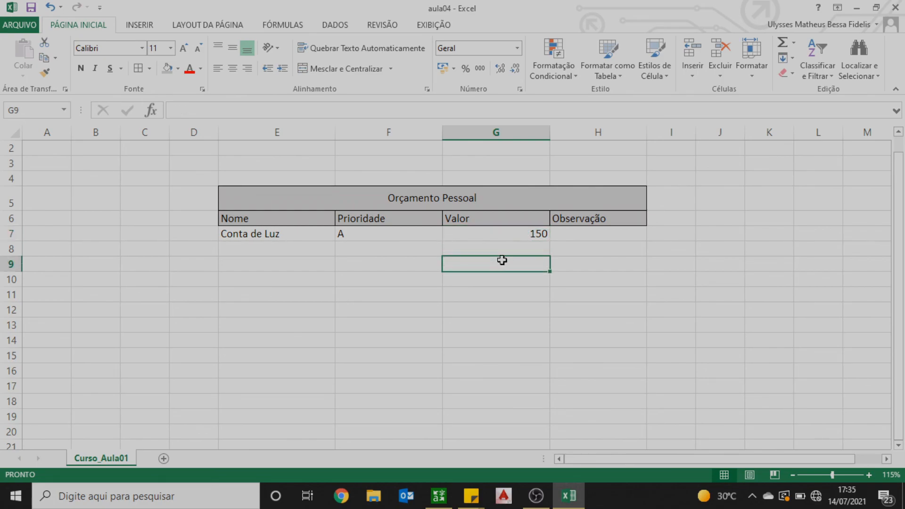